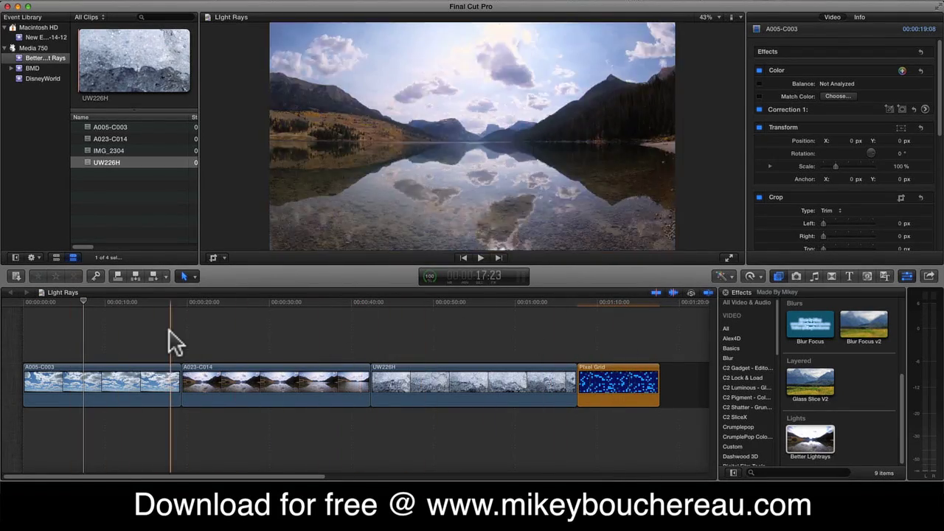
Find Lightrays among the Made By Mikey effects and apply it to clip A005-C003
click(726, 328)
scroll(745, 438, down, 5)
click(732, 458)
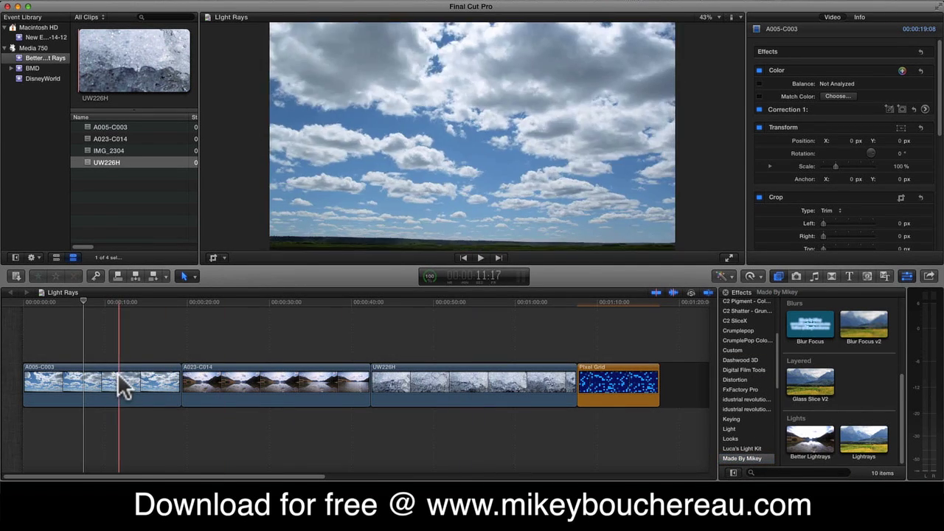
drag(870, 445, 94, 393)
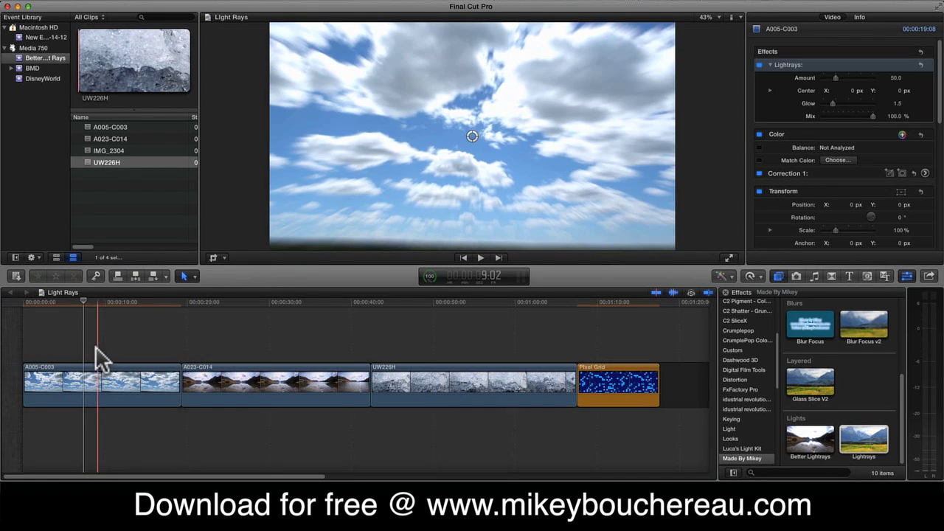
Move the Lightrays centre and raise its amount, then delete the effect from the clip
click(88, 374)
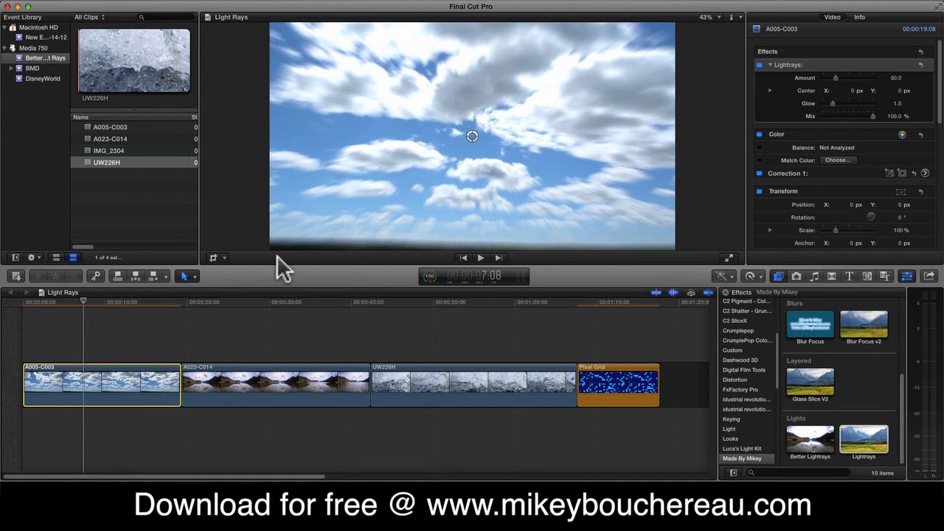
drag(472, 136, 473, 110)
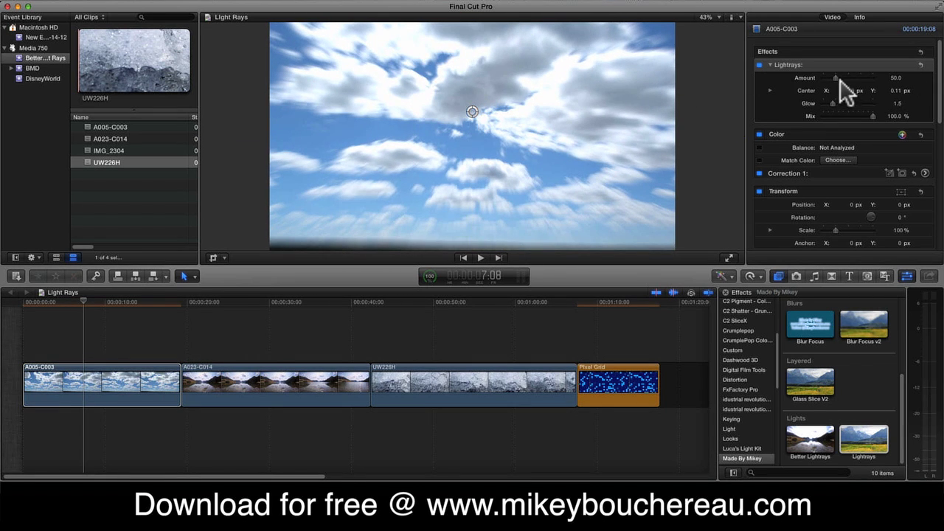
drag(836, 78, 847, 116)
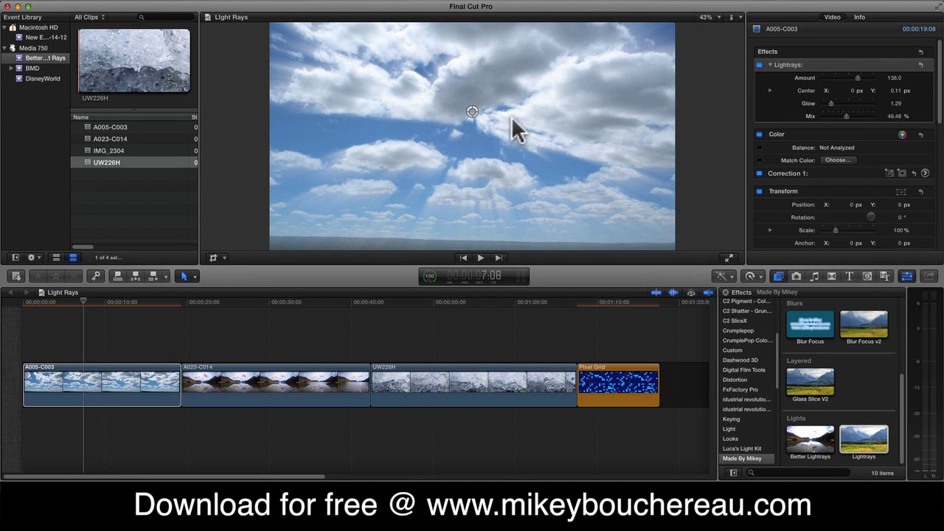
drag(473, 110, 504, 142)
click(801, 67)
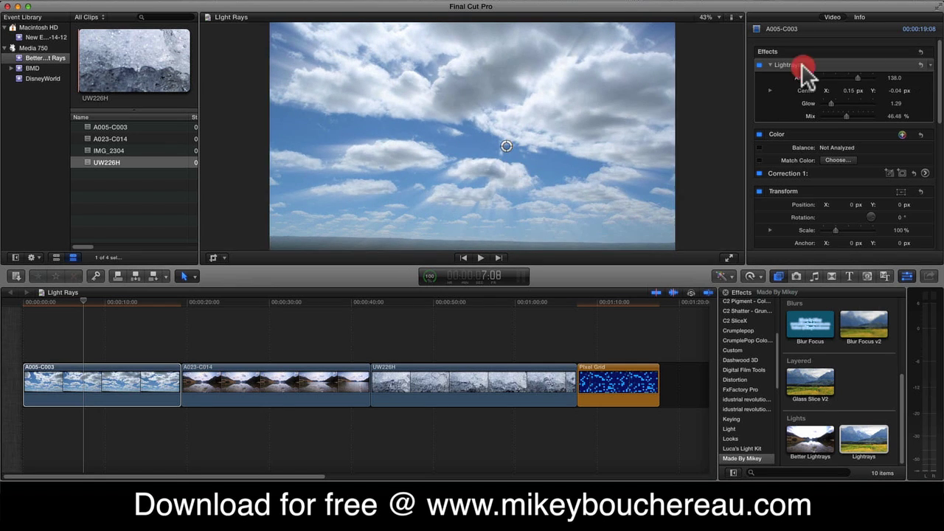
key(Delete)
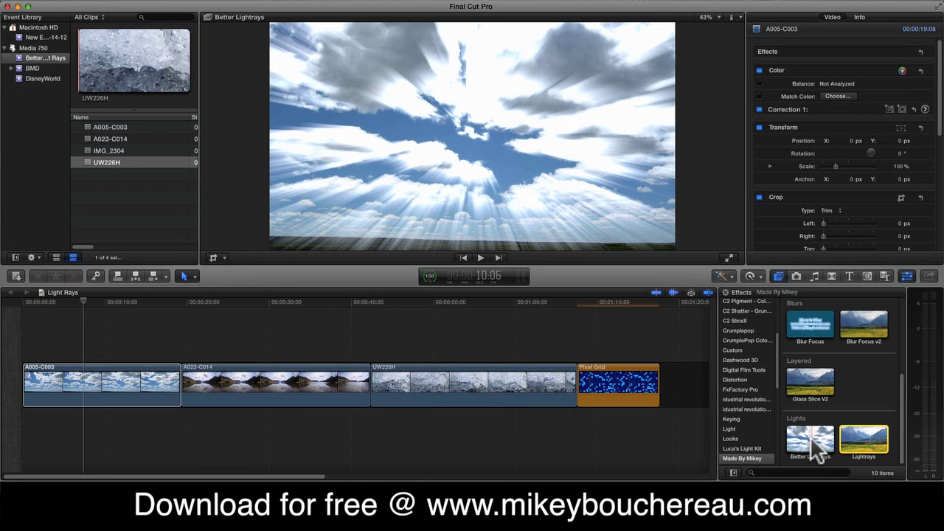
Apply Better Lightrays to clip A005-C003 and set the viewer zoom to 25%
drag(817, 450, 83, 373)
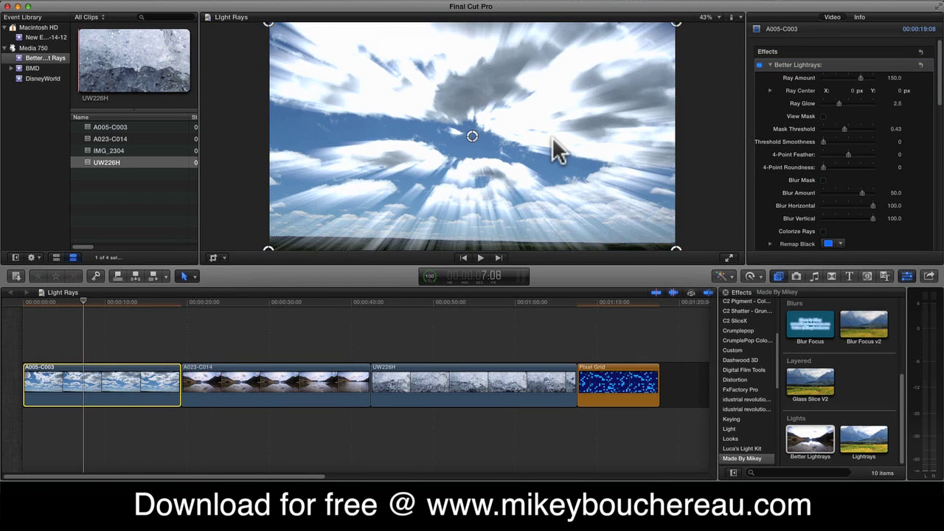
click(718, 16)
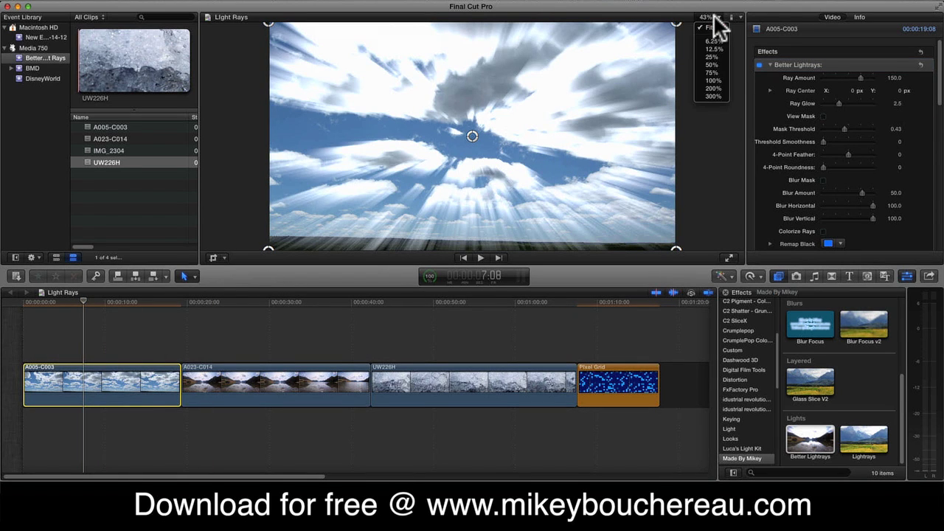
click(721, 57)
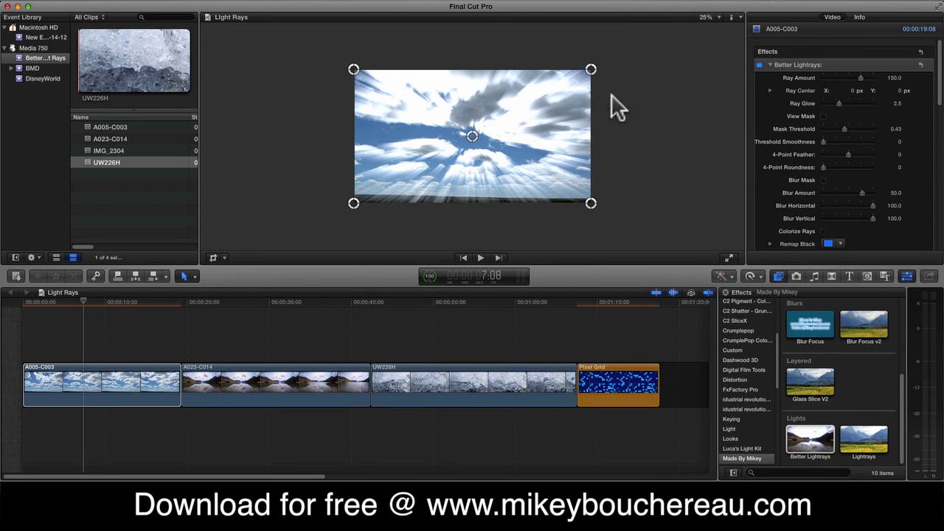
Position the ray centre in the sky and pull the mask's bottom corners into the frame
drag(486, 137, 468, 117)
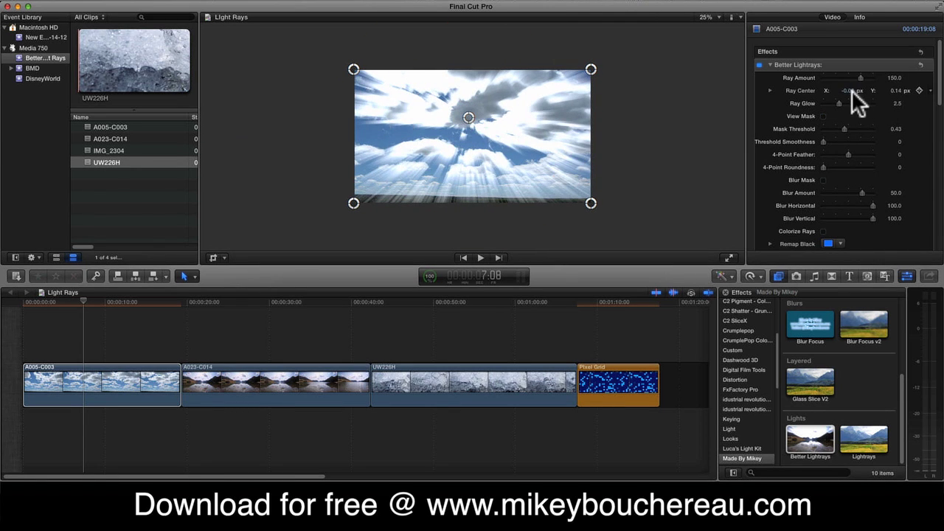
drag(848, 90, 842, 92)
mouse_move(467, 121)
mouse_down()
mouse_move(506, 158)
mouse_move(453, 133)
mouse_up()
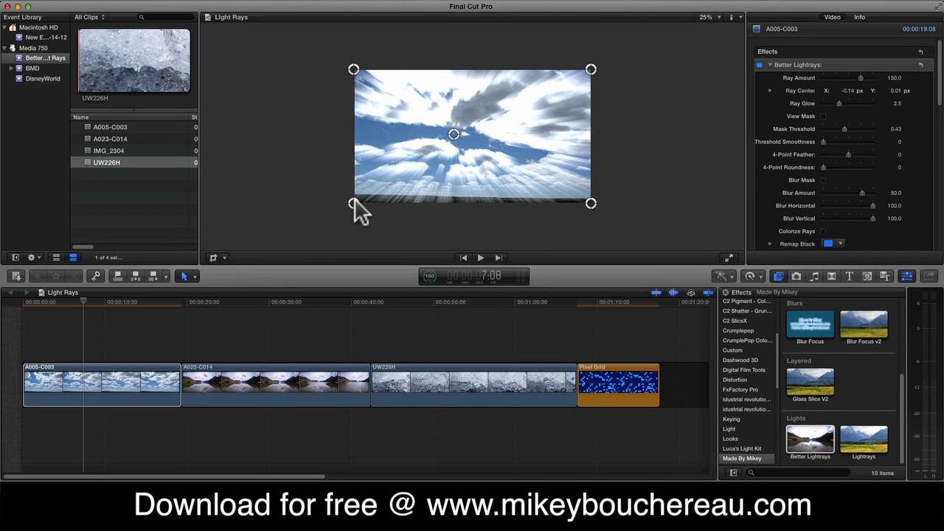
drag(350, 201, 359, 131)
drag(590, 203, 611, 132)
drag(454, 134, 486, 87)
Reset Better Lightrays, drop both lower mask corners below the frame, and centre the rays slightly right
click(920, 65)
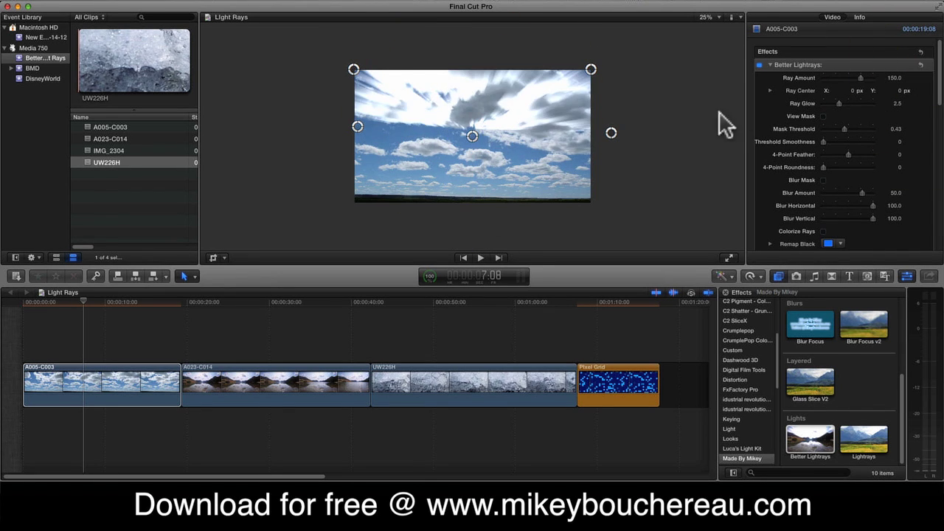
drag(610, 131, 594, 212)
drag(358, 127, 328, 208)
drag(457, 129, 477, 125)
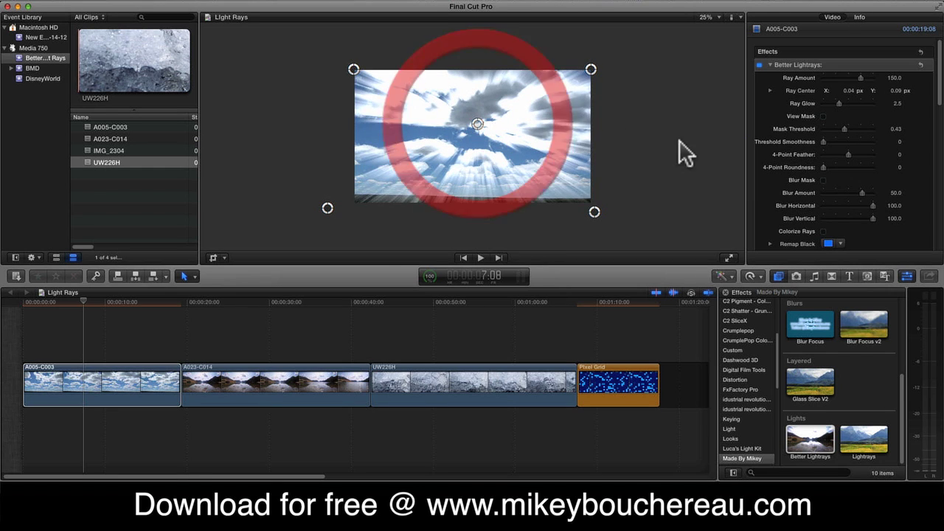
Preview the mask and set Mask Threshold 0.51 with Threshold Smoothness 0, reshaping the mask corners
click(822, 115)
drag(839, 127, 803, 130)
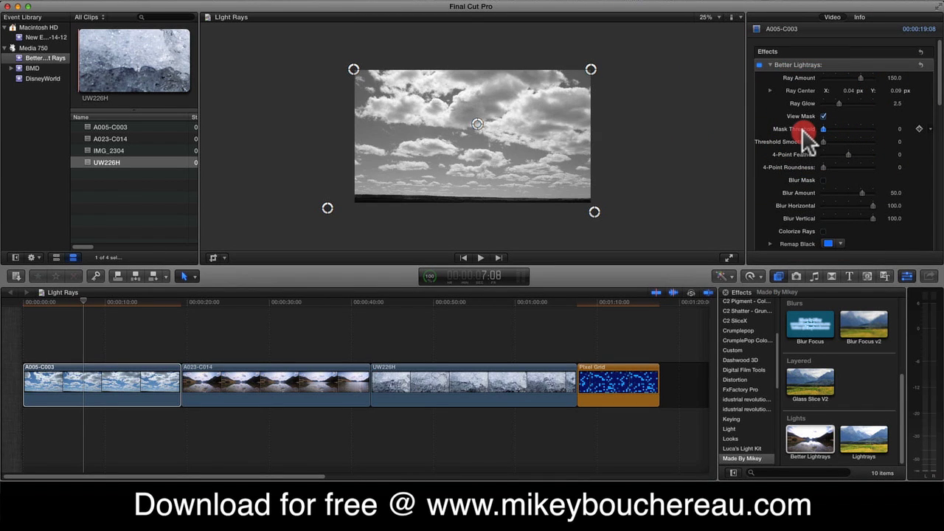
drag(802, 128, 824, 143)
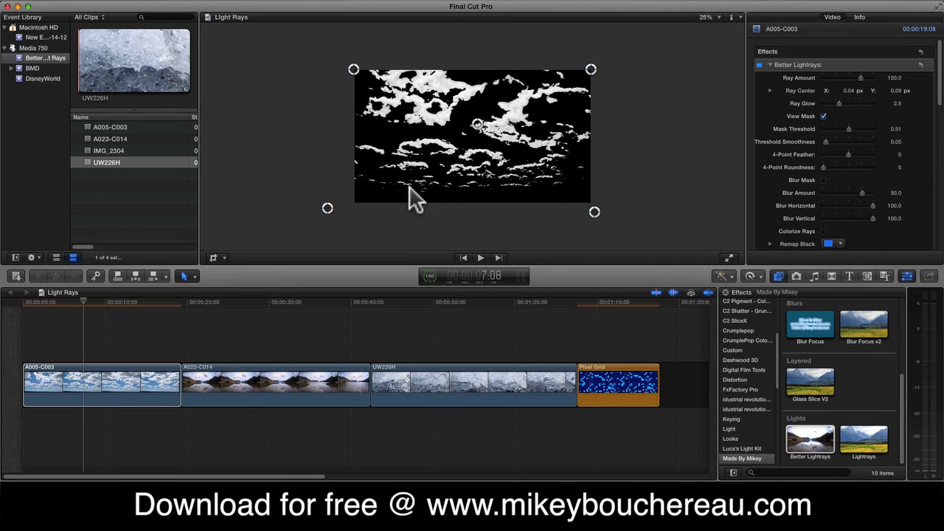
drag(328, 210, 350, 124)
drag(594, 212, 630, 162)
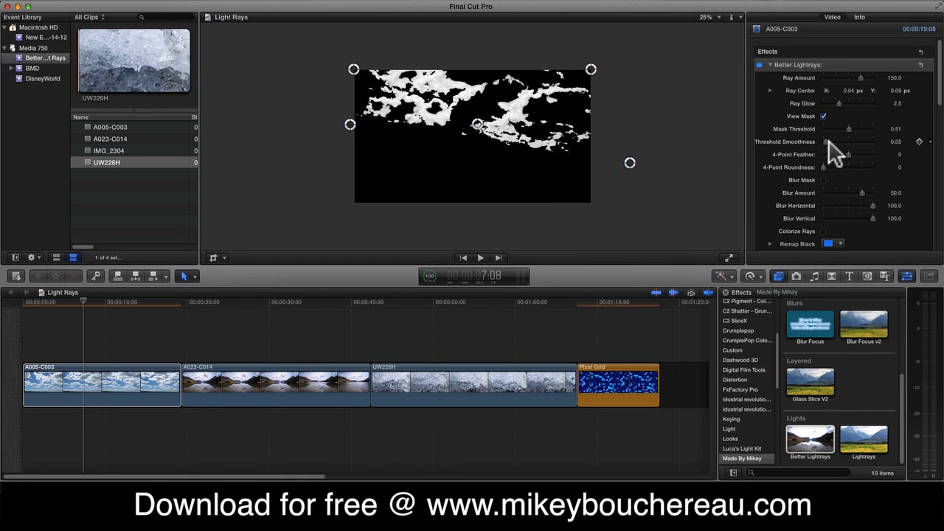
drag(828, 141, 752, 150)
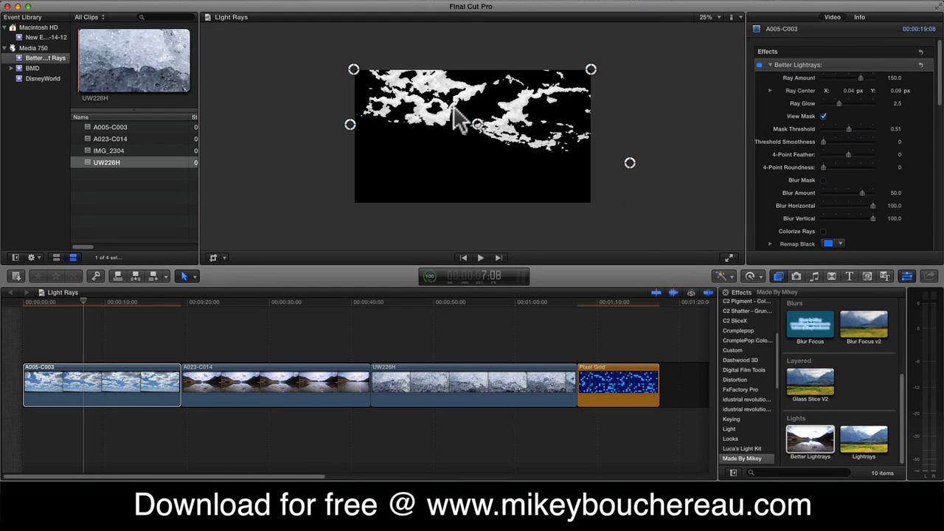
Turn on Blur Mask with Blur Amount 114, then turn View Mask off
click(824, 180)
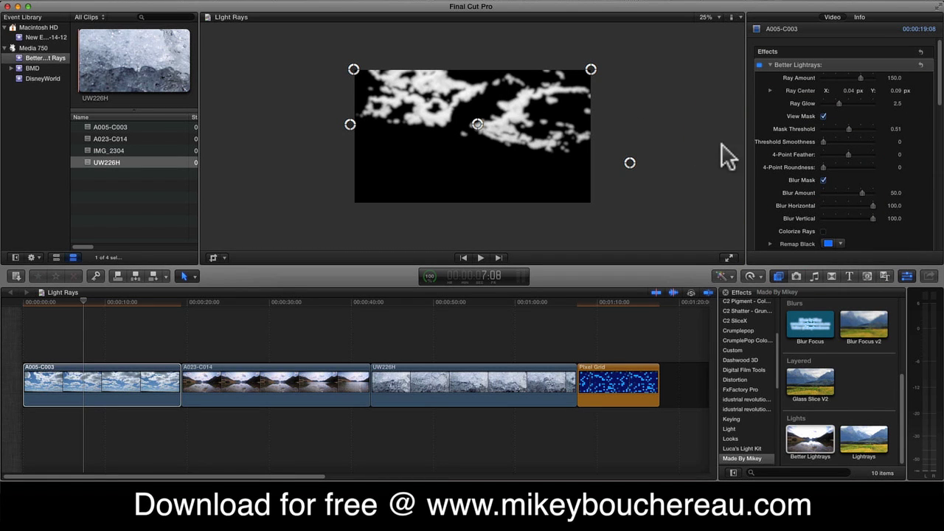
drag(861, 192, 928, 204)
drag(871, 218, 926, 216)
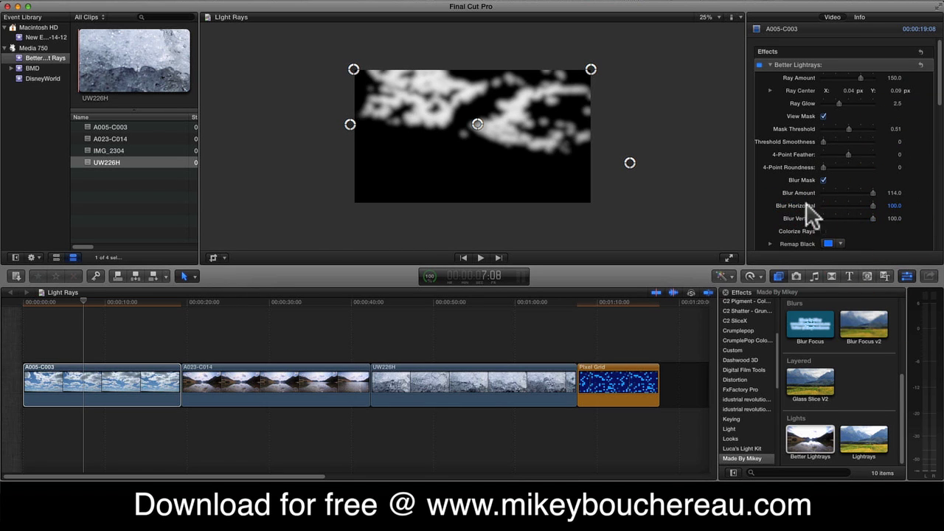
click(823, 116)
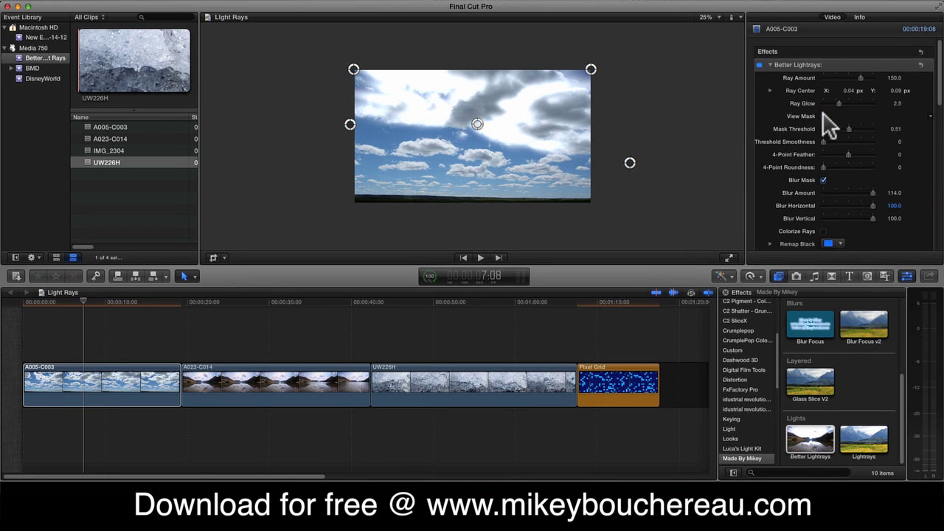
Move the ray centre to the top of the image and play A005-C003 to preview
drag(480, 130, 493, 77)
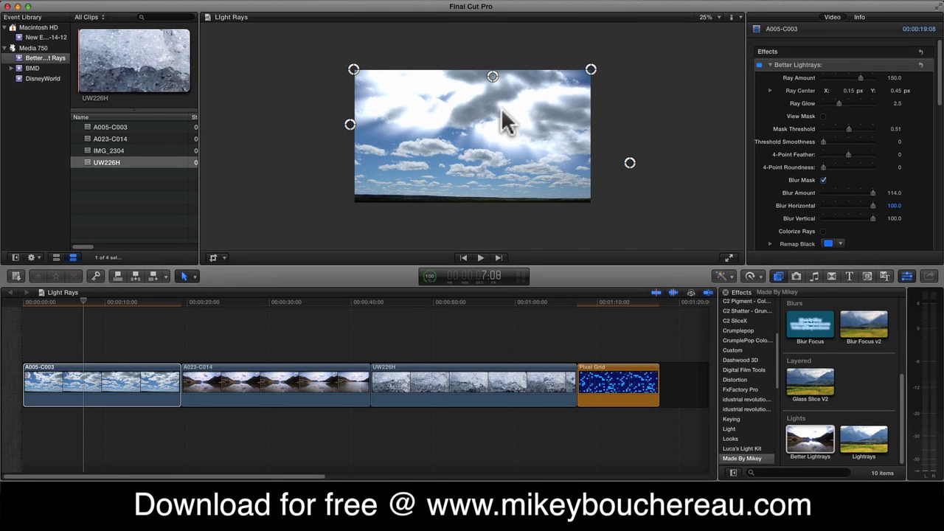
click(77, 375)
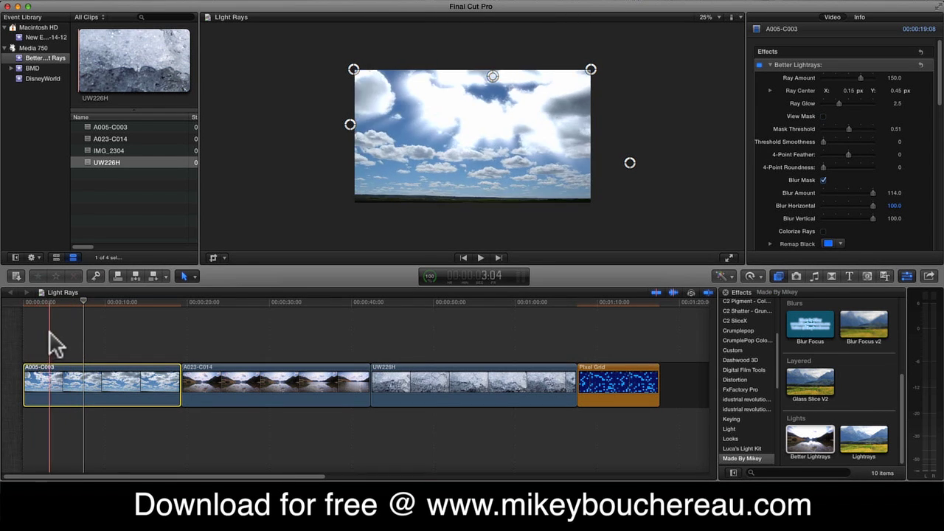
key(space)
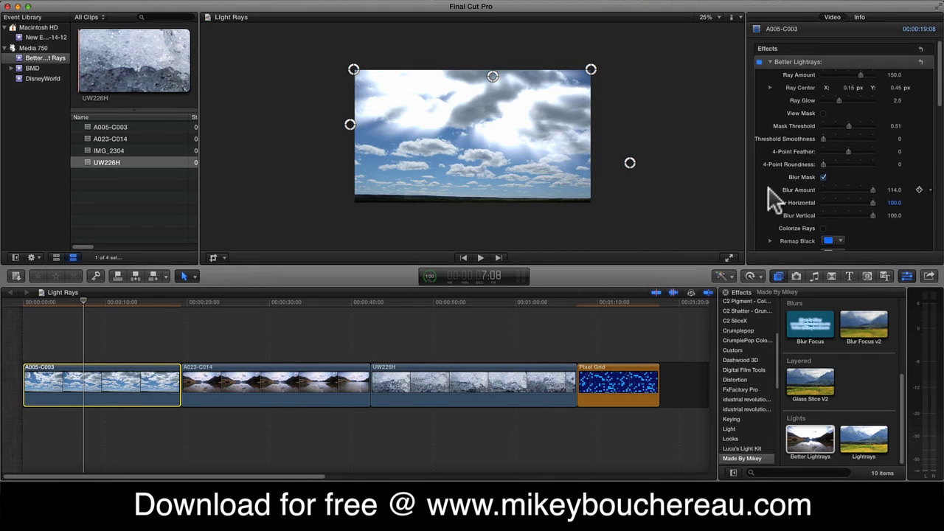
scroll(783, 210, down, 2)
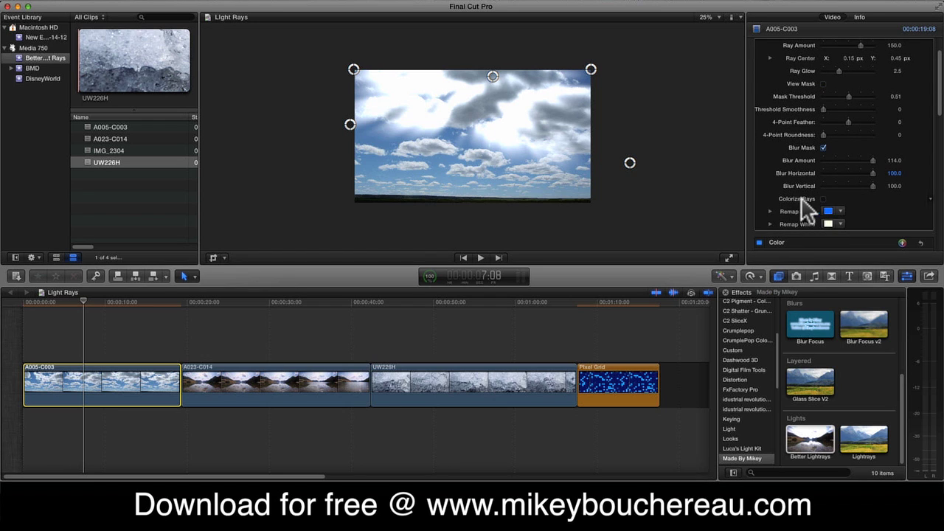
scroll(802, 107, up, 1)
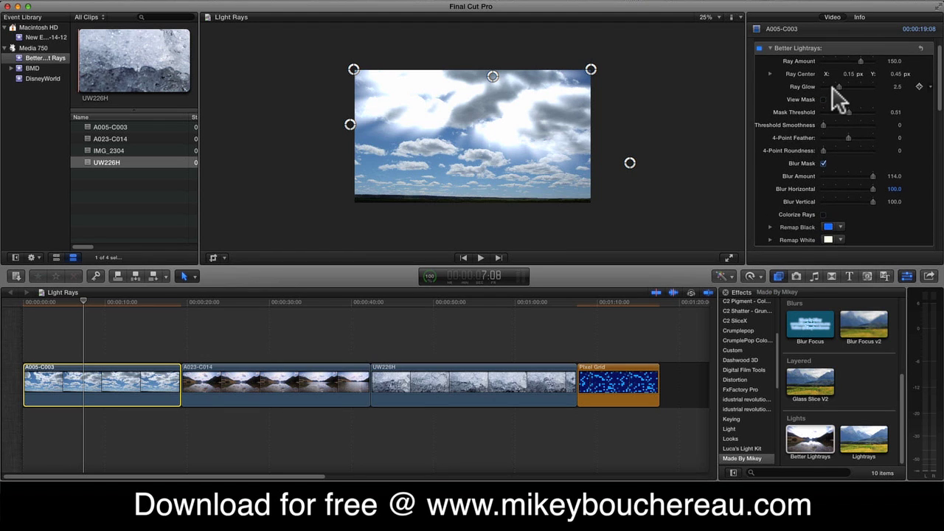
Set Ray Glow to 1.0 and enable Colorize Rays
drag(839, 86, 799, 91)
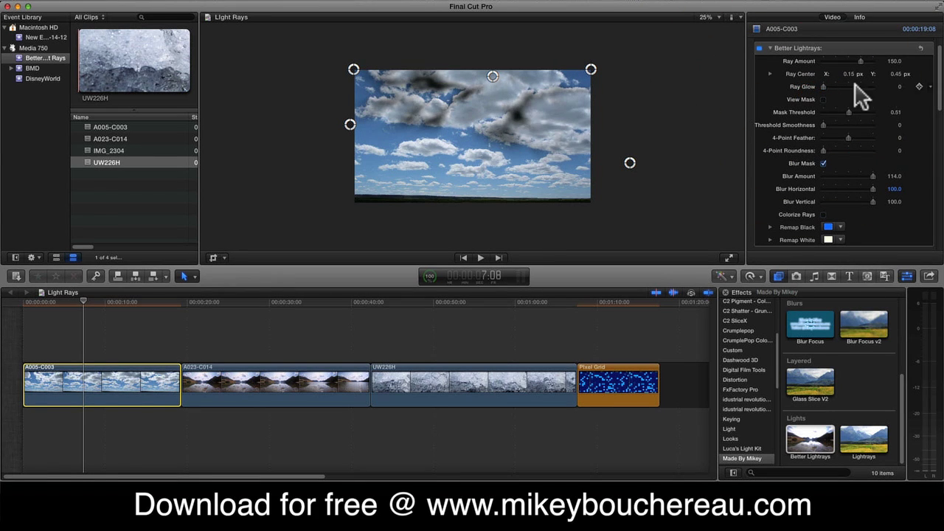
click(899, 84)
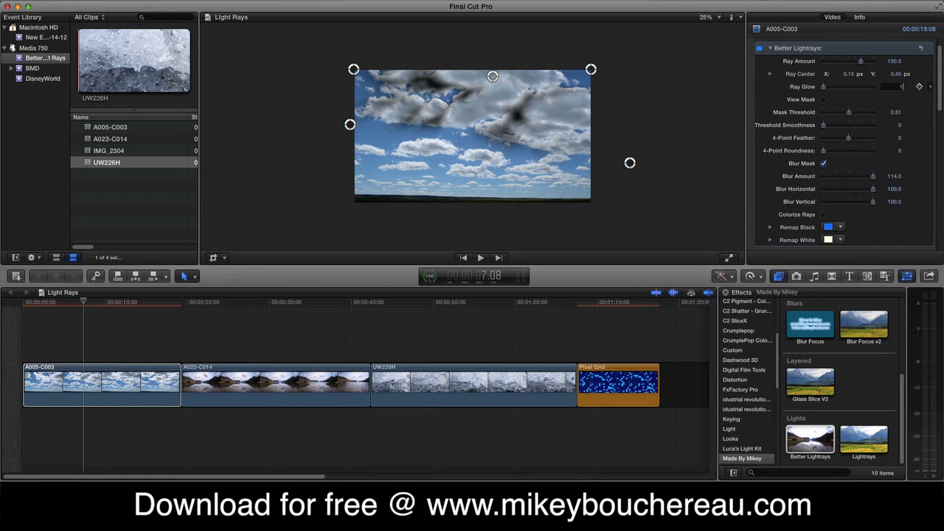
text(1)
key(Return)
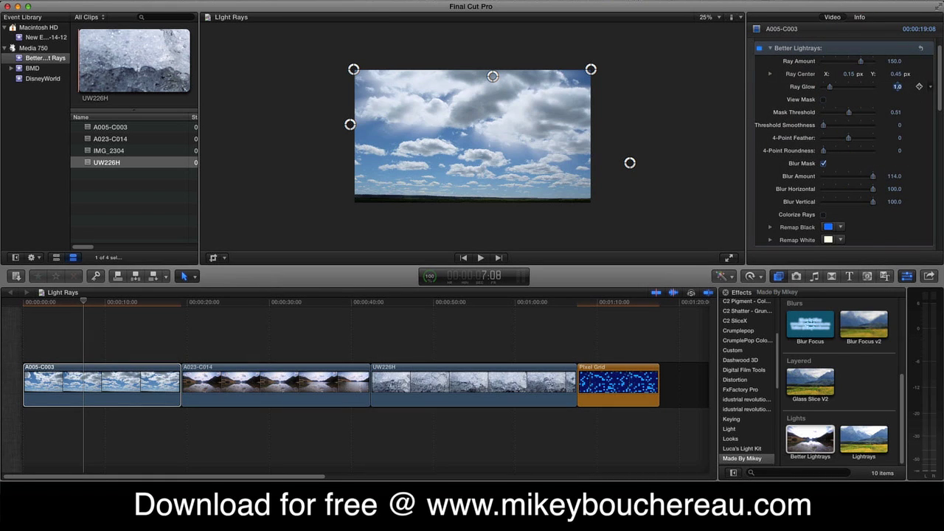
click(824, 214)
scroll(818, 222, down, 1)
Set the rays' Remap White highlight tint to pale yellow
click(829, 227)
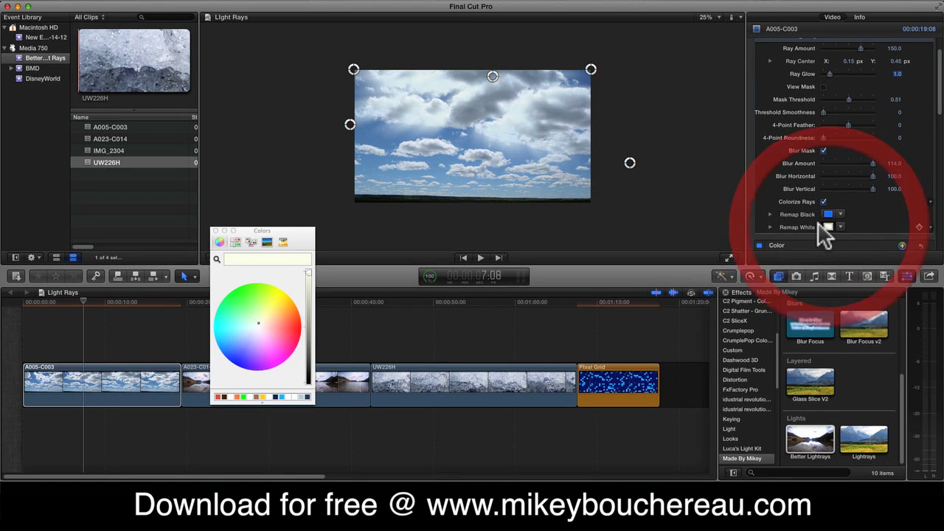
mouse_move(255, 327)
mouse_down()
mouse_move(291, 323)
mouse_move(305, 308)
mouse_up()
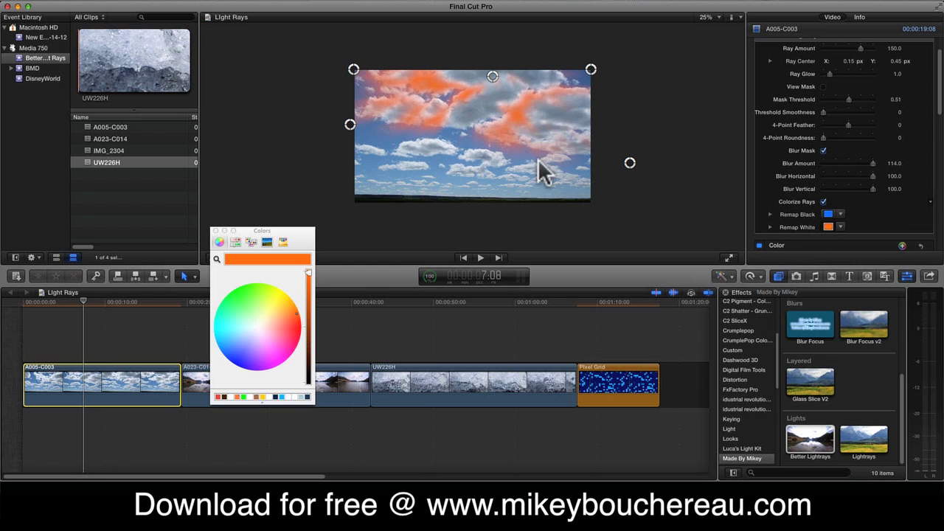
mouse_move(277, 322)
mouse_down()
mouse_move(249, 282)
mouse_move(236, 310)
mouse_move(285, 305)
mouse_move(266, 310)
mouse_up()
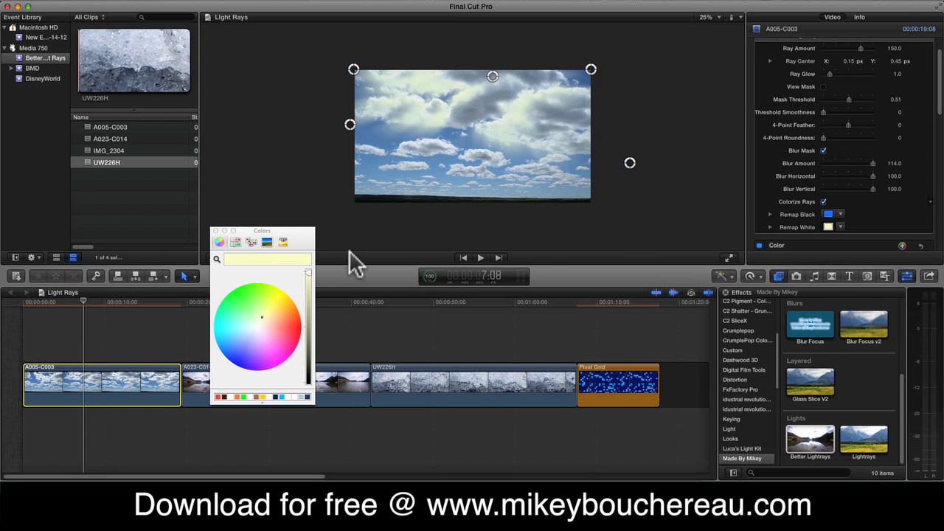
Try pink then orange for the shadow tint and raise Ray Glow to 3.49
click(828, 214)
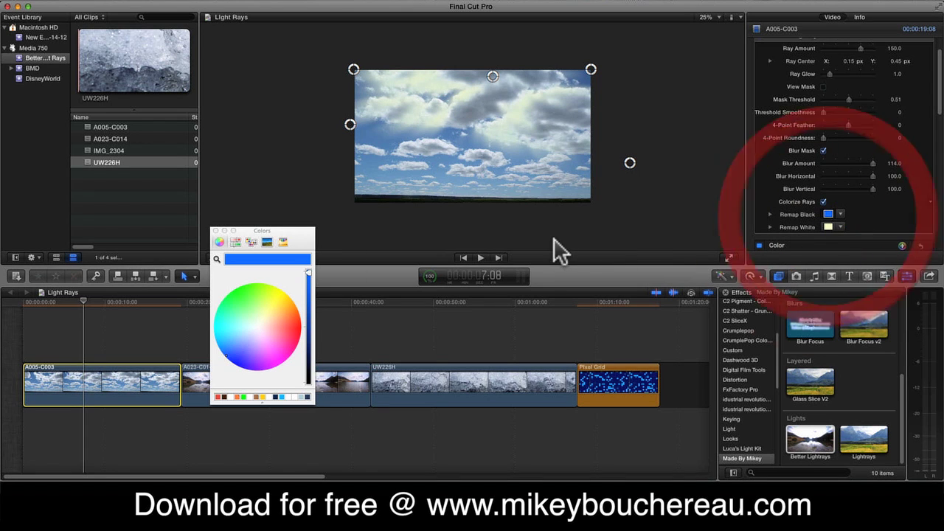
click(283, 344)
mouse_move(282, 341)
mouse_down()
mouse_move(219, 376)
mouse_move(269, 379)
mouse_move(312, 337)
mouse_move(321, 298)
mouse_move(305, 274)
mouse_move(281, 273)
mouse_move(320, 284)
mouse_move(326, 317)
mouse_up()
scroll(800, 129, up, 1)
scroll(800, 132, up, 2)
drag(835, 98, 842, 104)
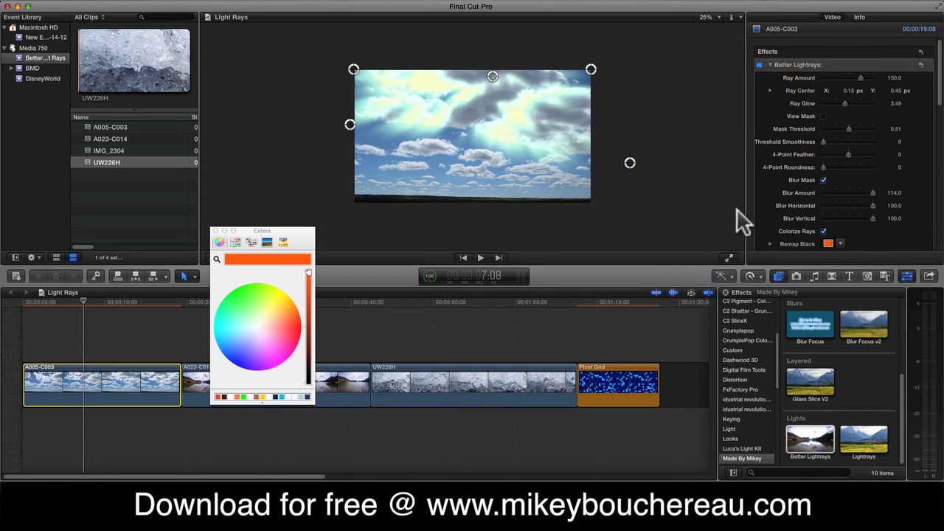
scroll(789, 217, down, 2)
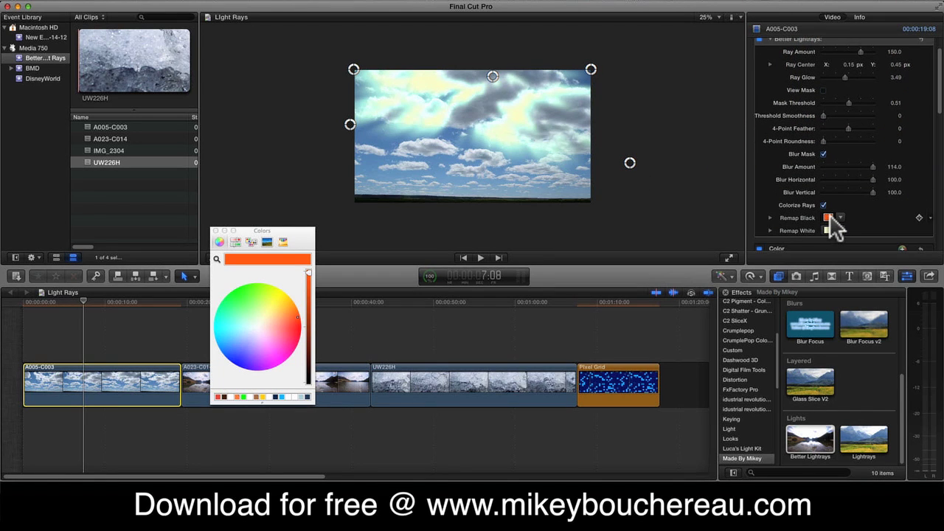
Set the Remap Black shadow tint to blue and close the Colors window
click(299, 316)
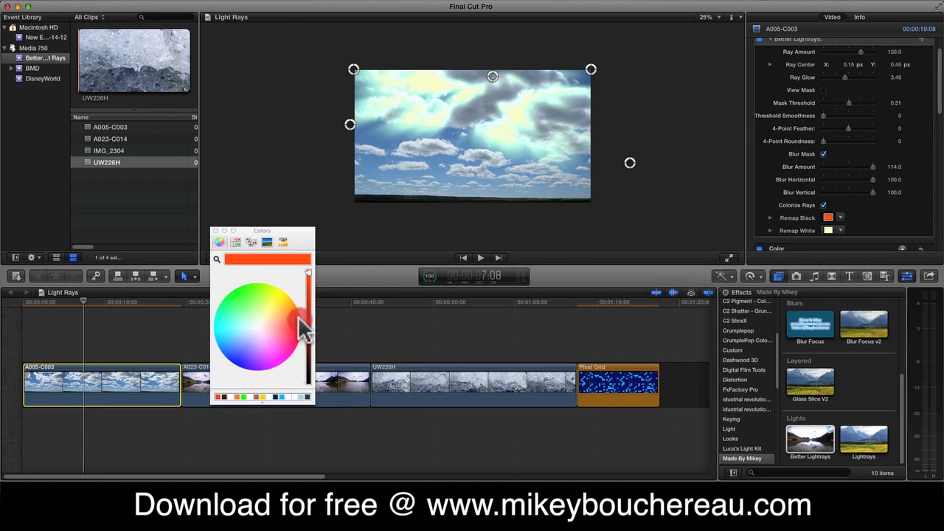
drag(300, 320, 221, 361)
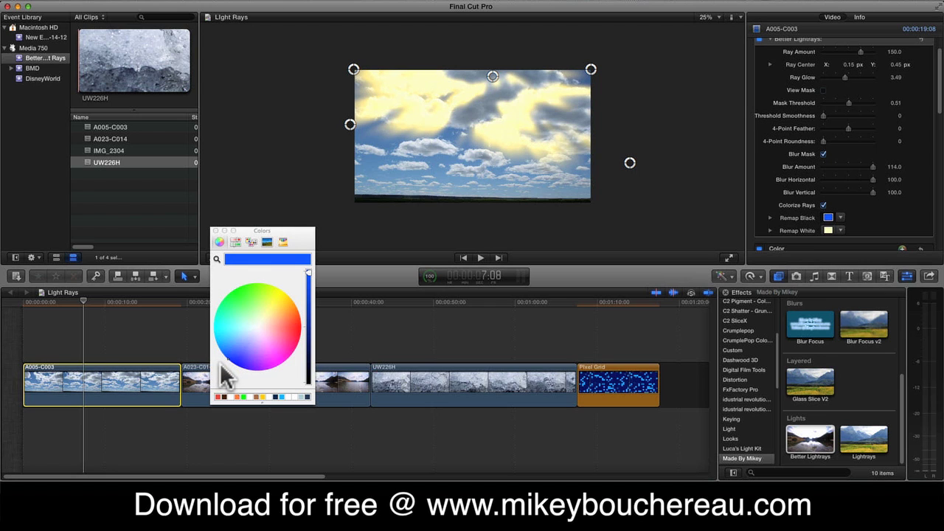
drag(221, 376, 219, 373)
click(214, 231)
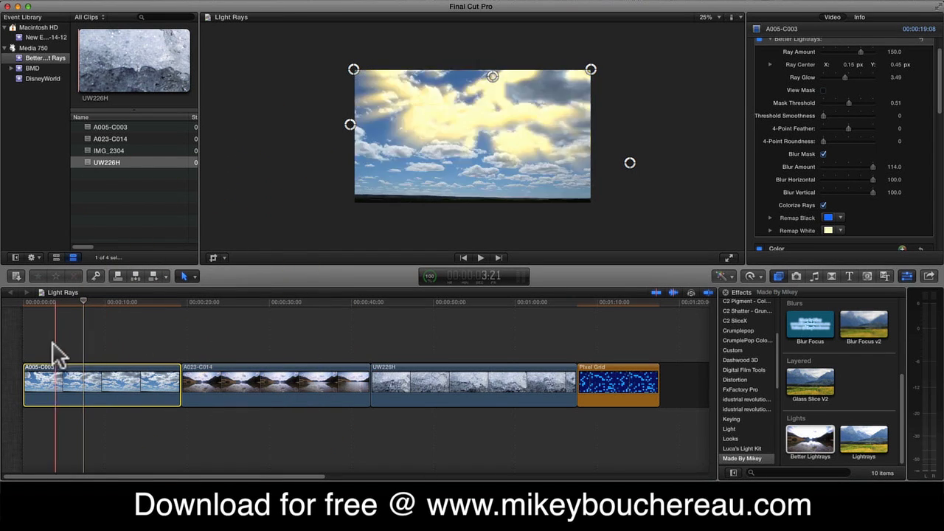
Preview playback, then turn off Colorize Rays and Blur Mask for sharp white rays
key(space)
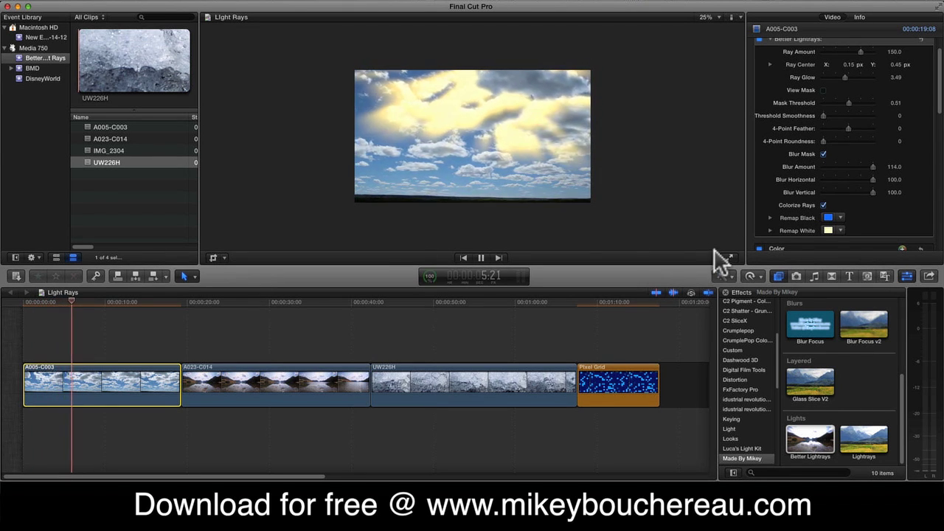
key(space)
click(824, 205)
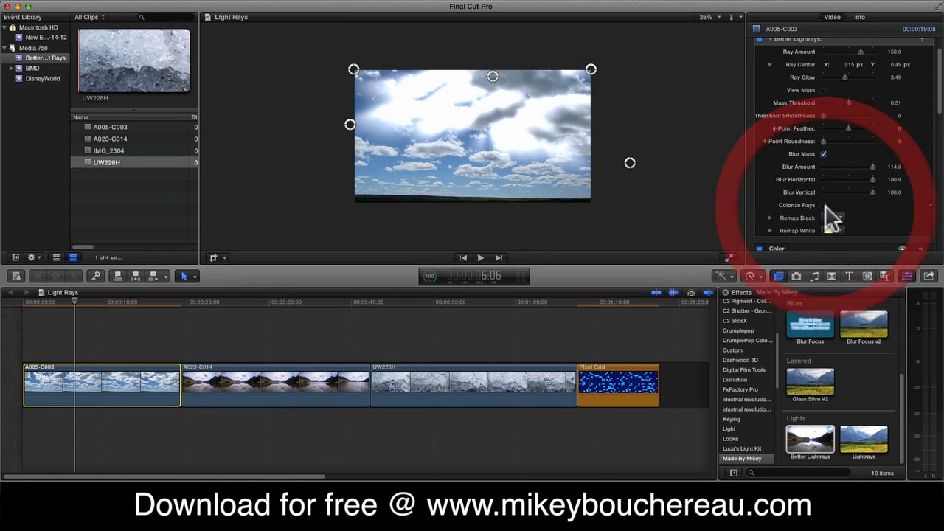
click(824, 154)
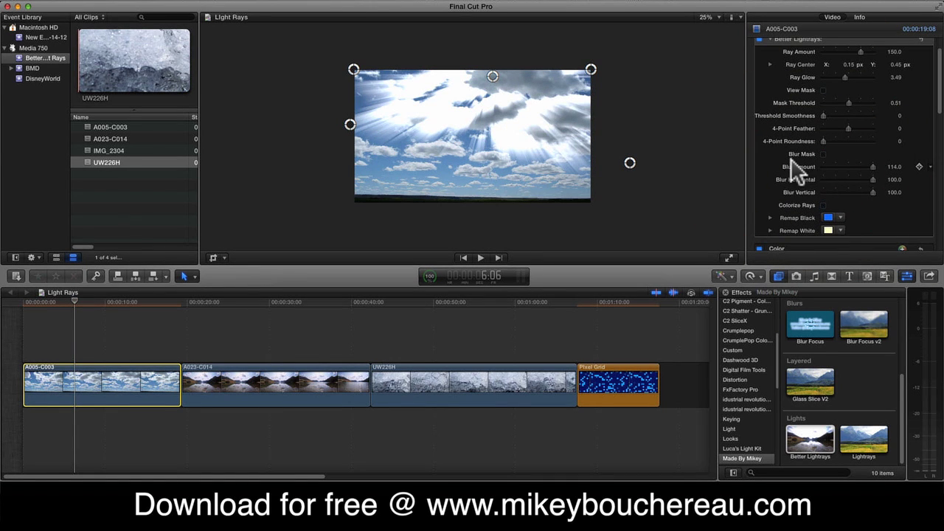
click(824, 155)
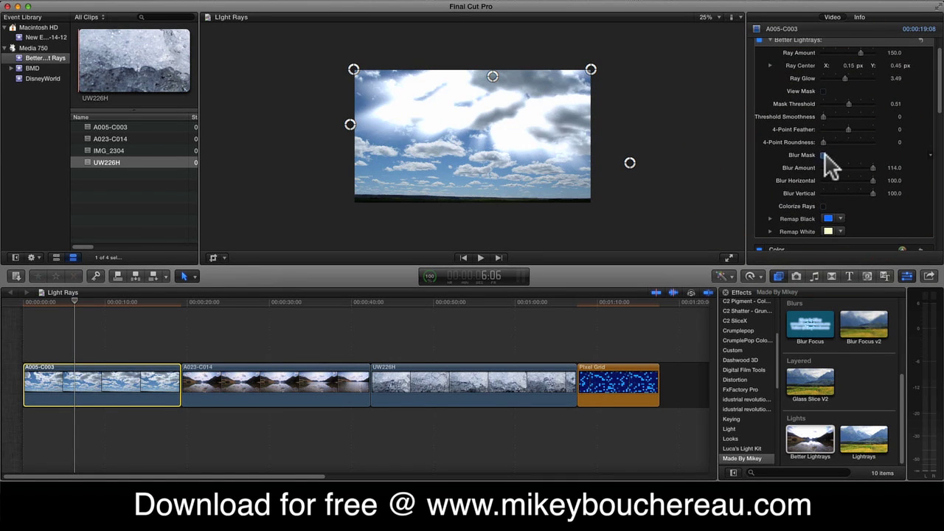
click(824, 155)
With View Mask on, pull both lower mask points below the image, then hide the mask
scroll(778, 181, up, 1)
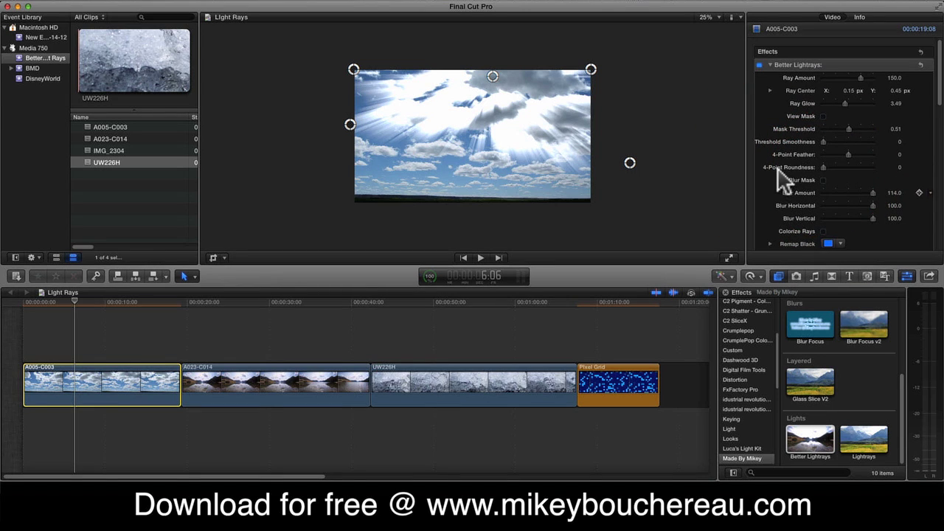
click(824, 117)
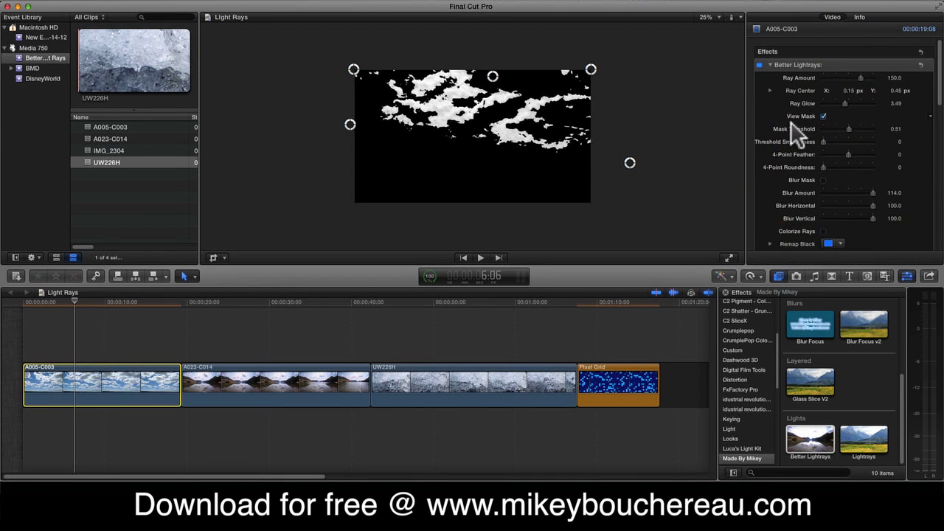
drag(349, 123, 333, 222)
drag(628, 177, 621, 220)
click(823, 117)
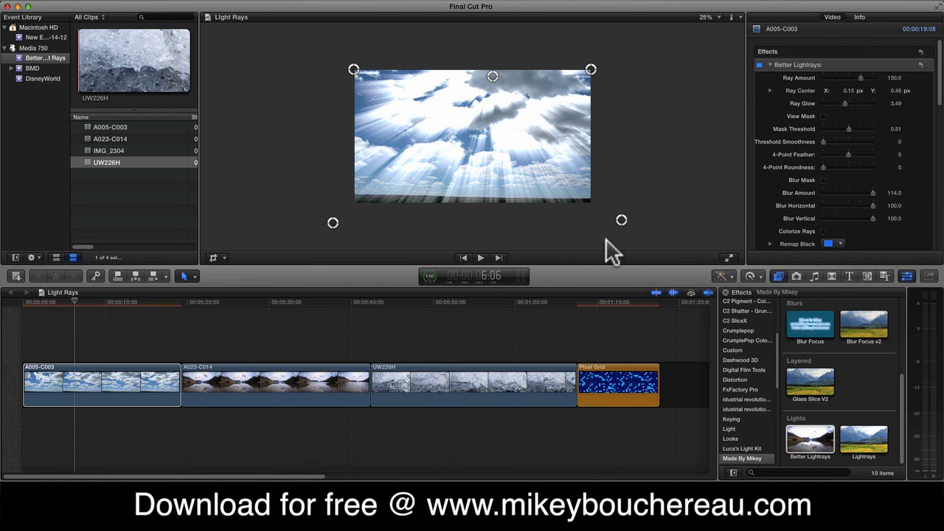
scroll(811, 199, down, 3)
Move the ray origin to mid-frame and lower Ray Amount to 117
click(822, 154)
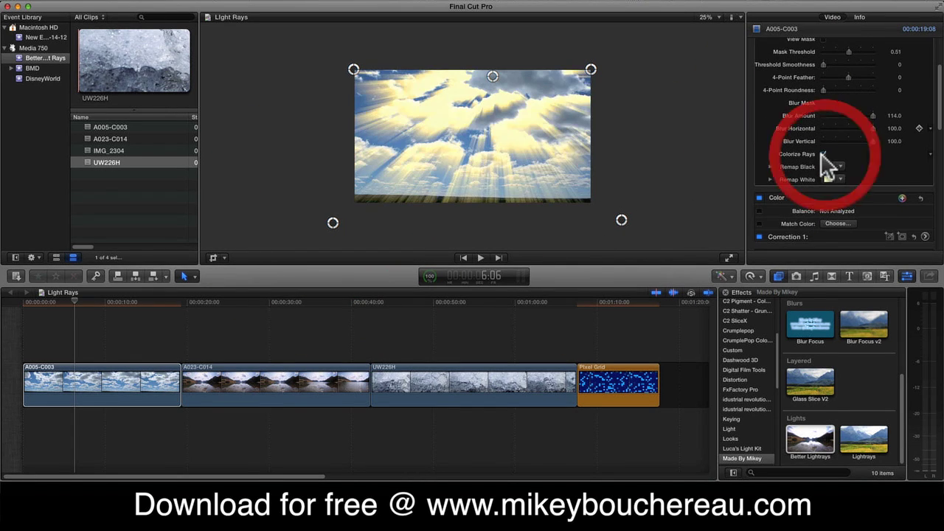
click(70, 376)
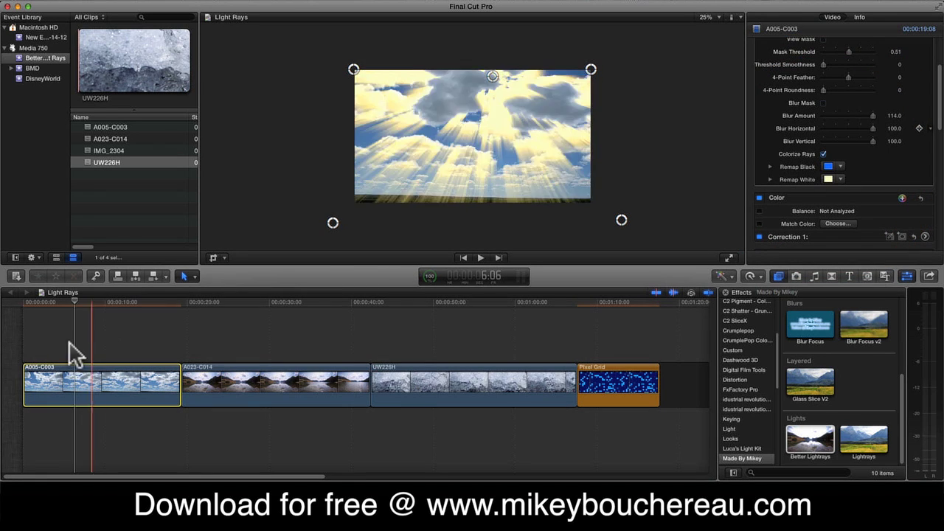
click(493, 76)
drag(494, 77, 480, 125)
click(822, 153)
scroll(819, 158, up, 4)
drag(843, 78, 841, 104)
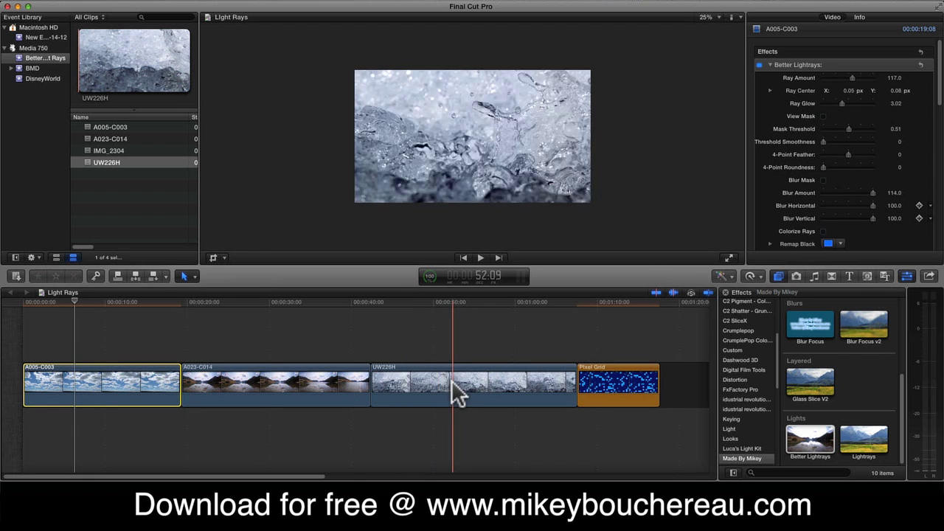
Apply Better Lightrays to clip UW226H, show its mask, and set Mask Threshold to 0.69
click(451, 382)
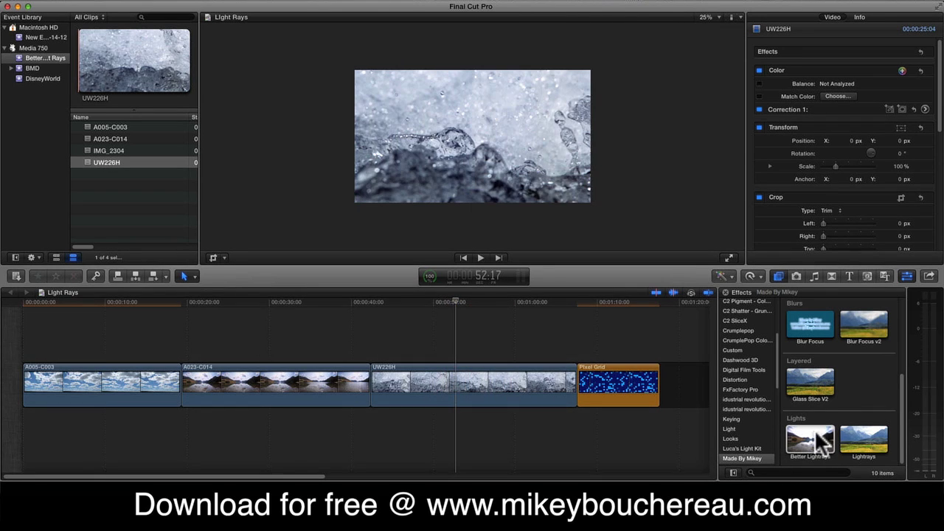
drag(818, 431, 464, 386)
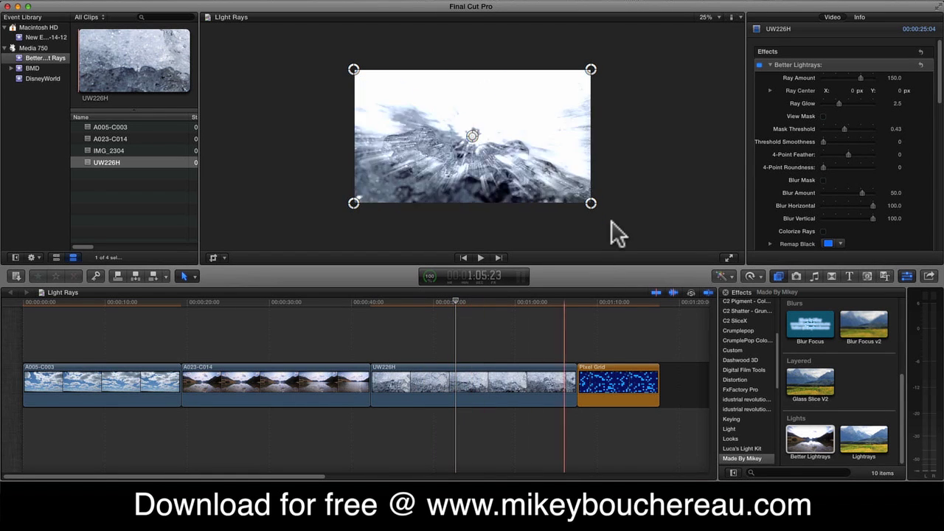
click(824, 116)
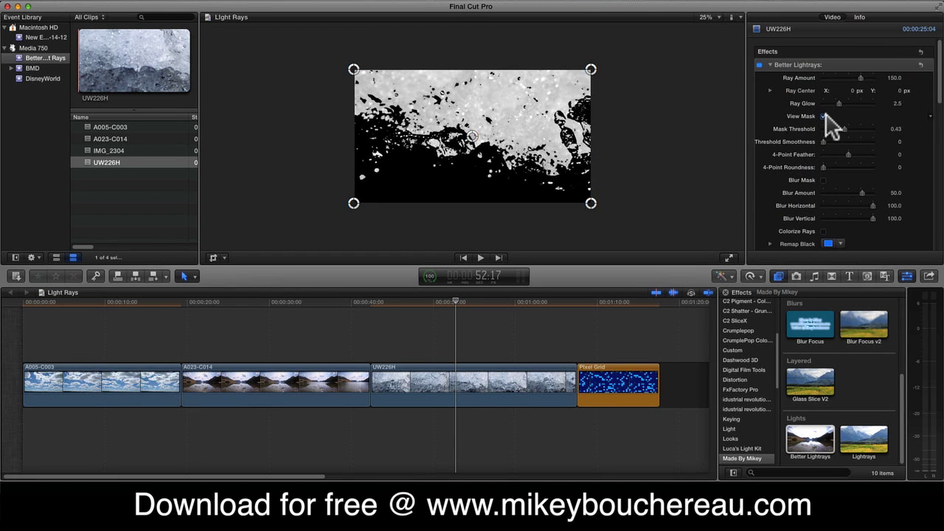
drag(844, 129, 857, 125)
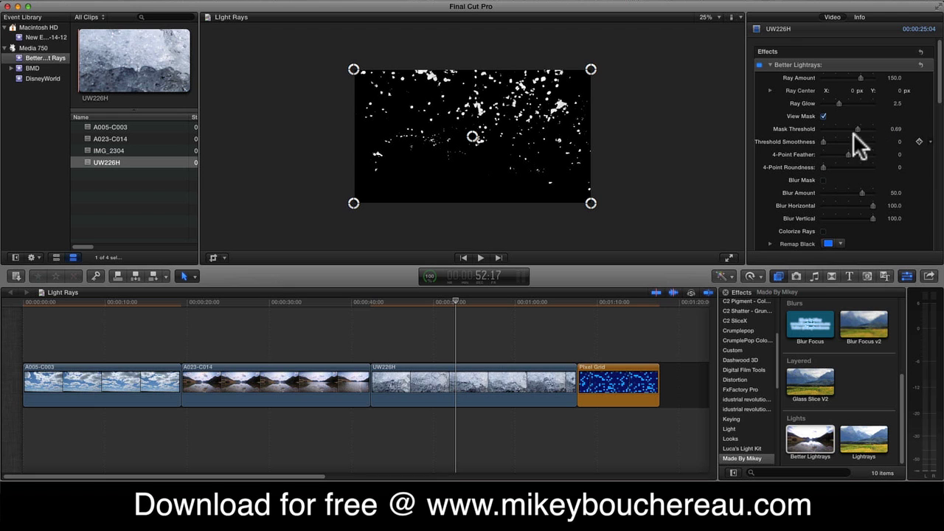
Pull all four mask corners inward on UW226H and raise 4-Point Feather to 100
drag(353, 70, 407, 95)
drag(590, 69, 559, 94)
drag(591, 202, 556, 165)
drag(353, 204, 411, 157)
drag(560, 95, 538, 93)
drag(557, 165, 538, 166)
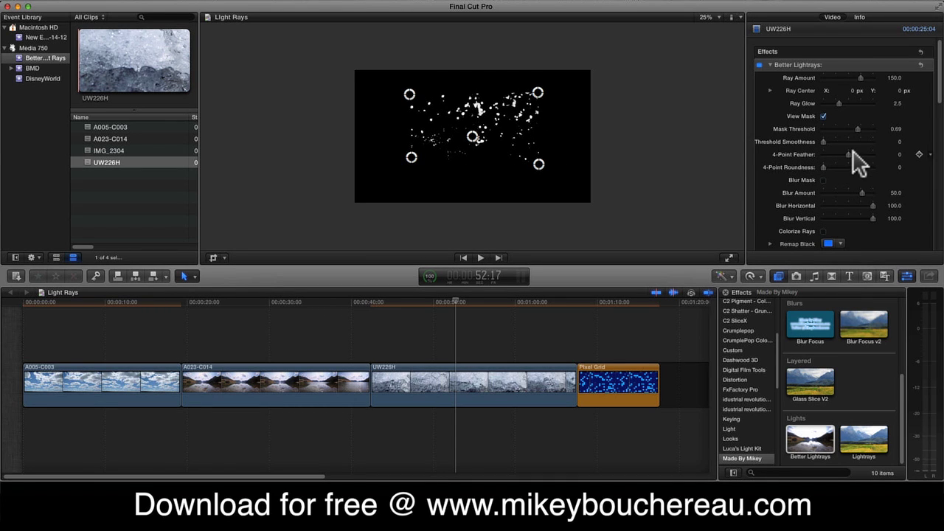
drag(850, 153, 908, 153)
click(893, 154)
Turn off View Mask and place the ray centre in the splash at X 0.02, Y 0.11
click(823, 116)
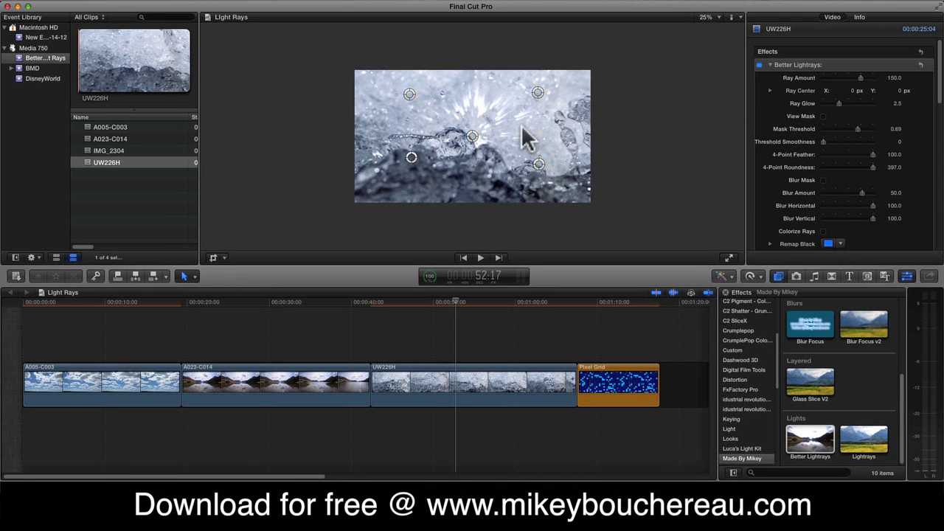
drag(470, 135, 468, 98)
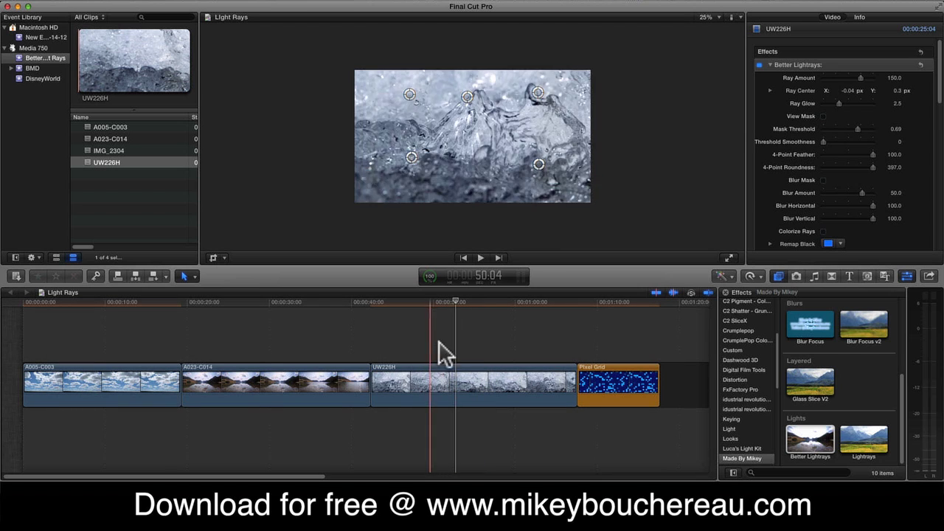
drag(473, 95, 468, 106)
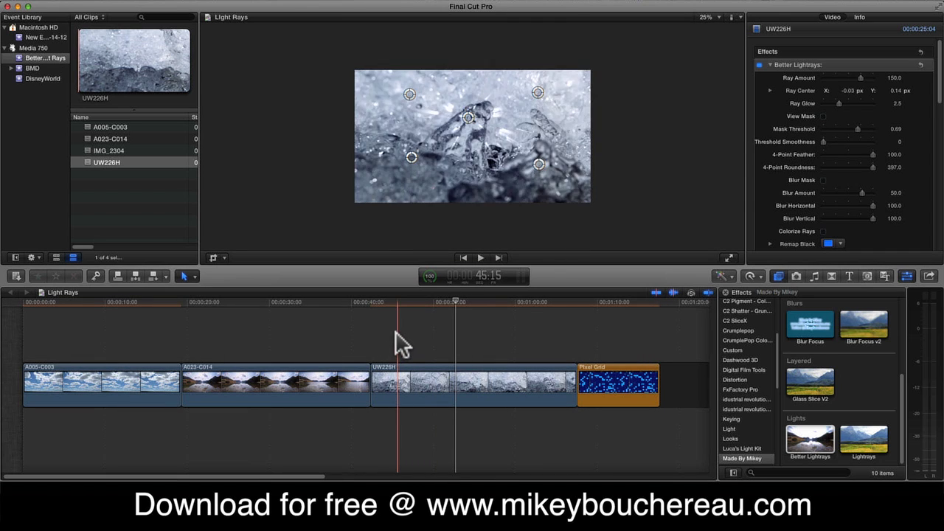
key(space)
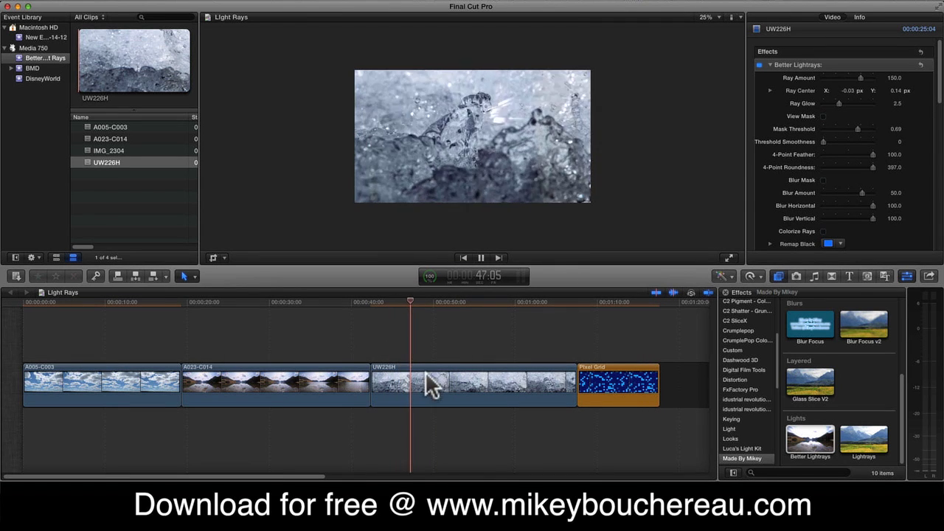
key(space)
click(455, 389)
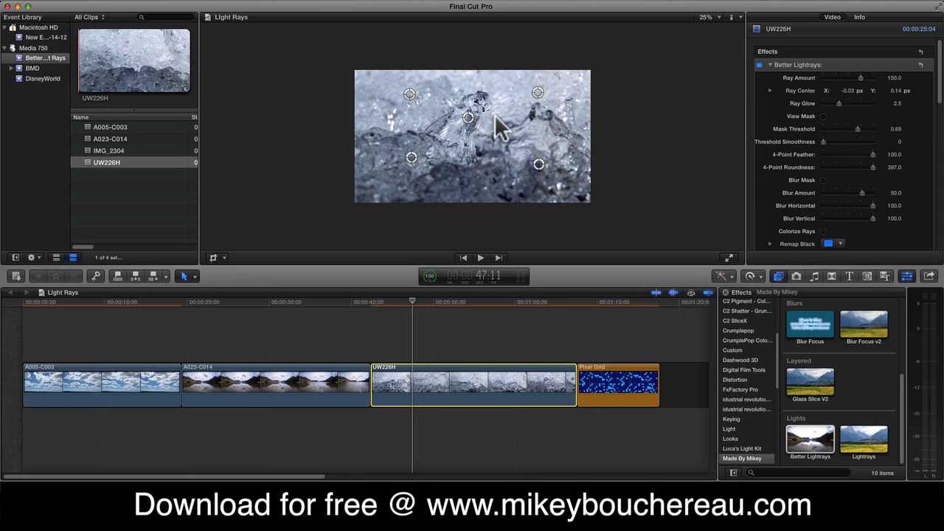
mouse_move(469, 118)
mouse_down()
mouse_move(468, 108)
mouse_move(478, 111)
mouse_move(468, 110)
mouse_up()
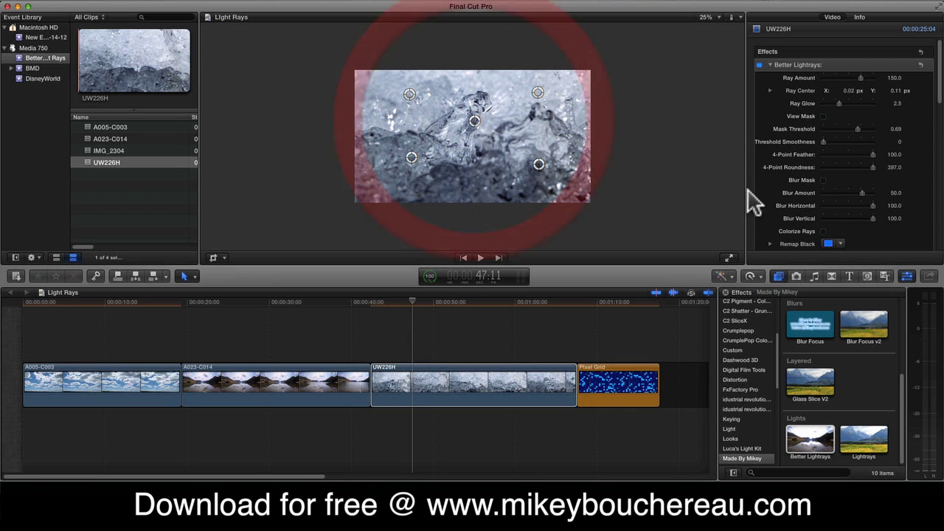
Enable Colorize Rays, raise Ray Glow to 8.0, nudge the ray centre down, and play the clip
scroll(771, 202, down, 3)
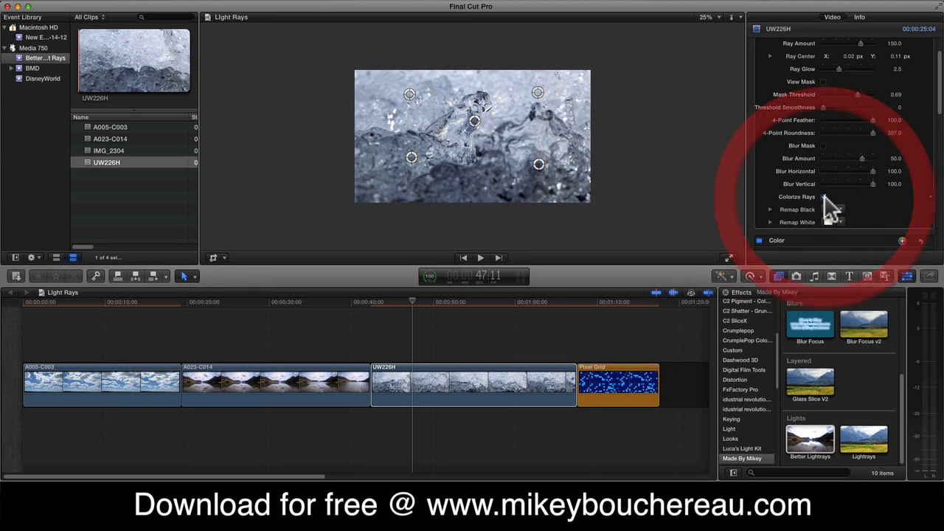
click(823, 196)
scroll(804, 212, down, 1)
scroll(807, 196, up, 3)
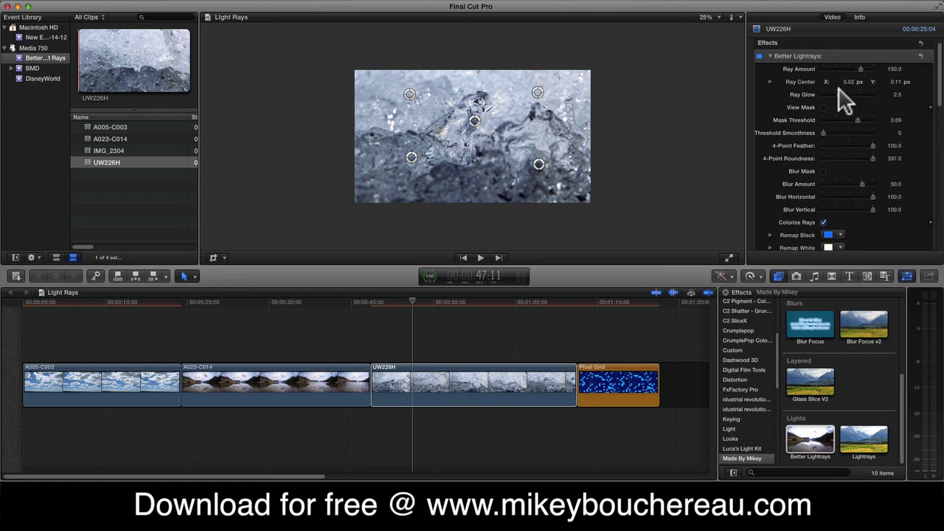
scroll(789, 200, down, 2)
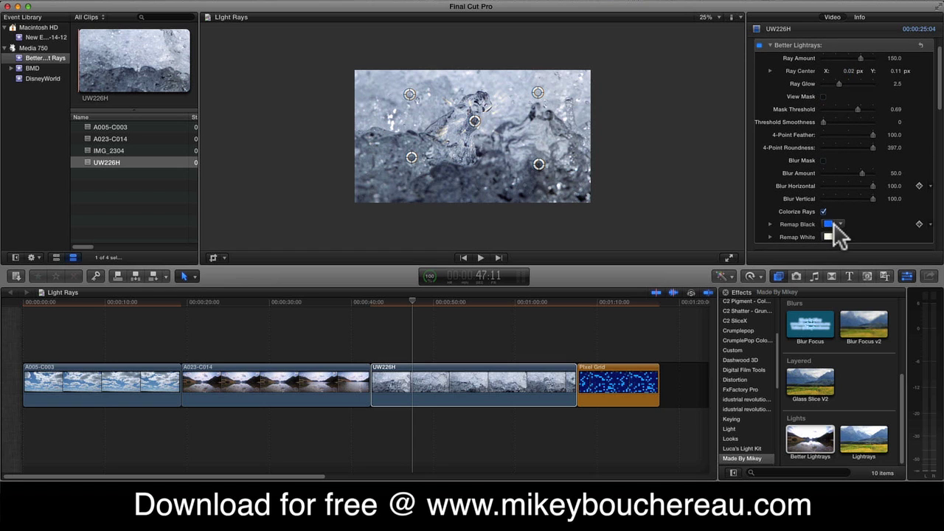
click(856, 78)
drag(874, 87, 882, 81)
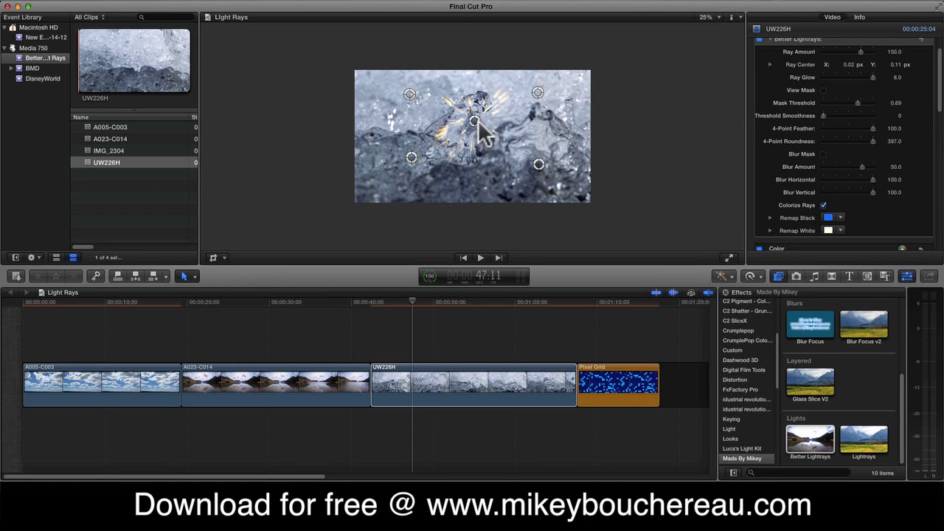
drag(479, 122, 475, 125)
scroll(790, 121, up, 2)
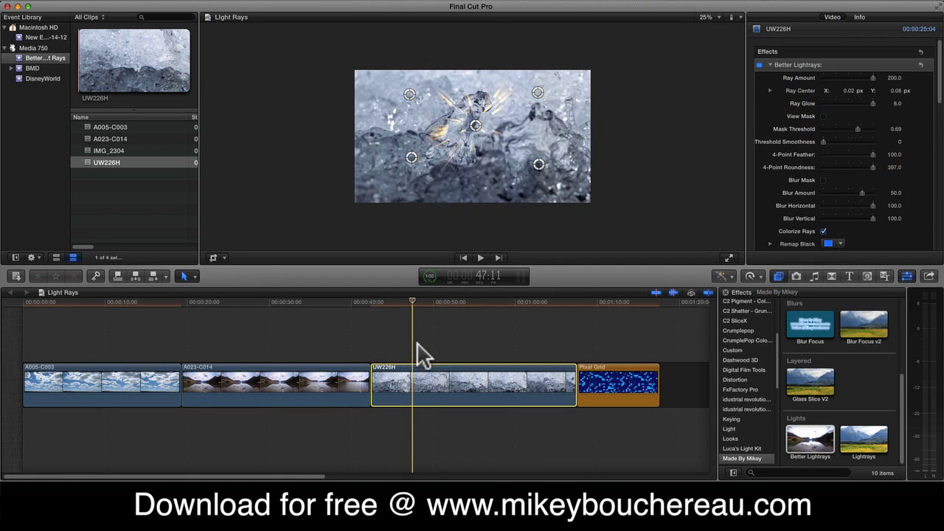
key(space)
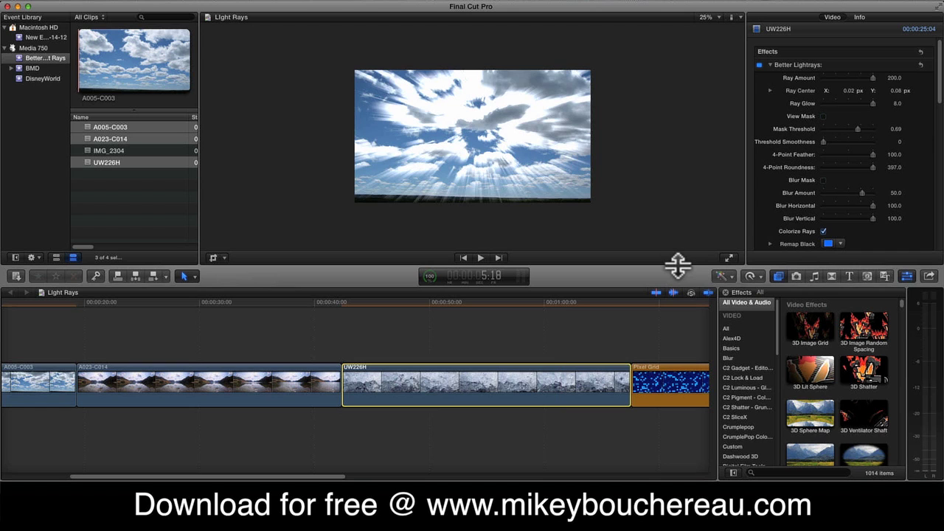
Switch off the Better Lightrays effect on the Pixel Grid clip
click(665, 384)
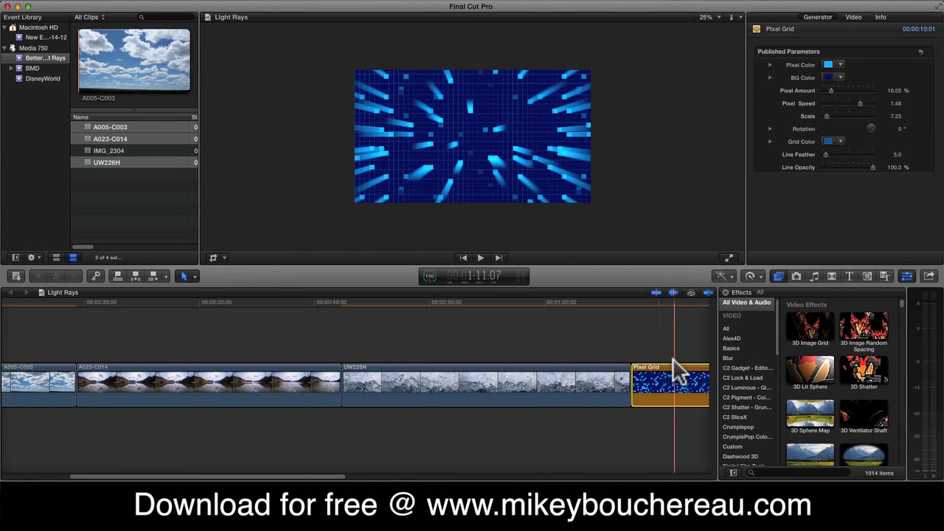
scroll(673, 358, right, 3)
click(653, 389)
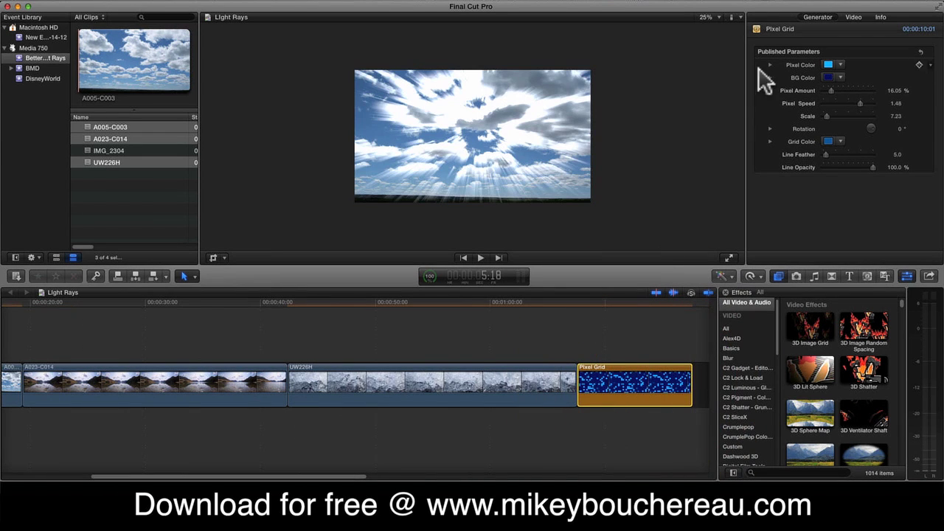
click(853, 18)
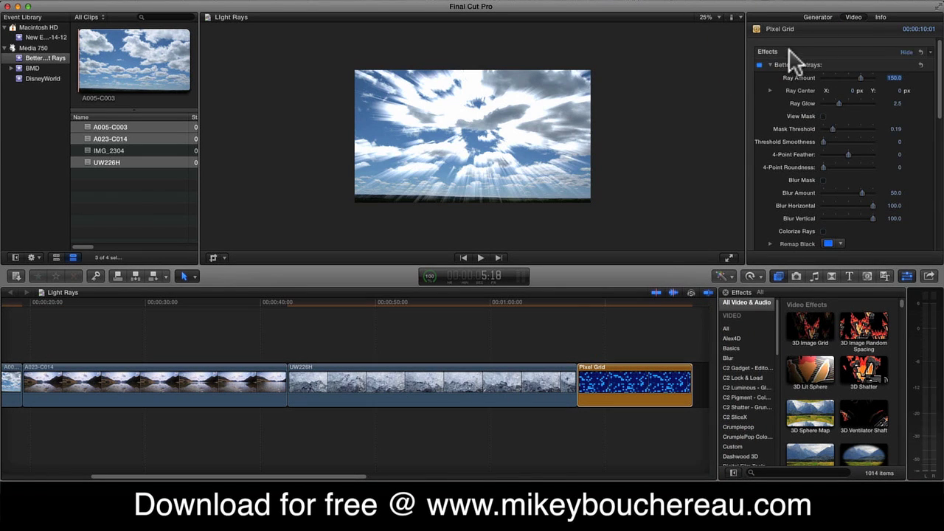
click(759, 65)
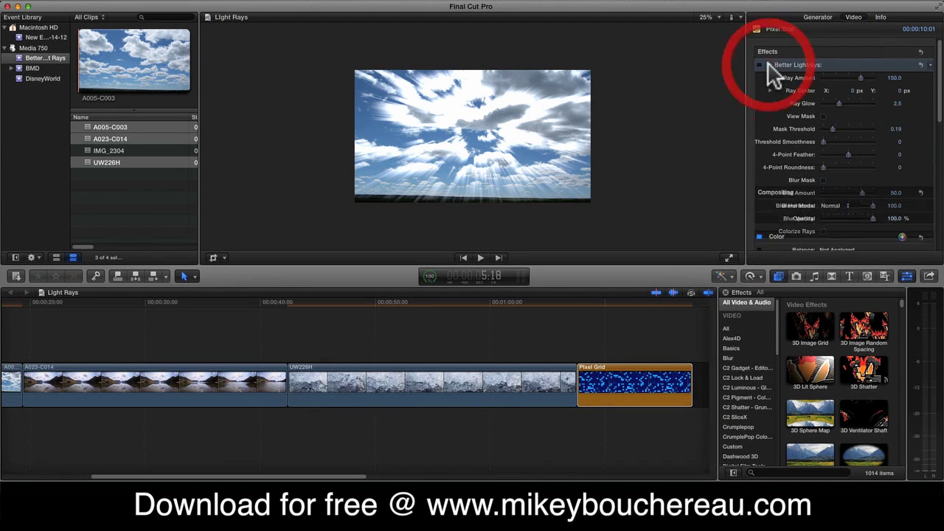
Play the Pixel Grid clip with the viewer enlarged to 43%, then stop on the clip
click(601, 308)
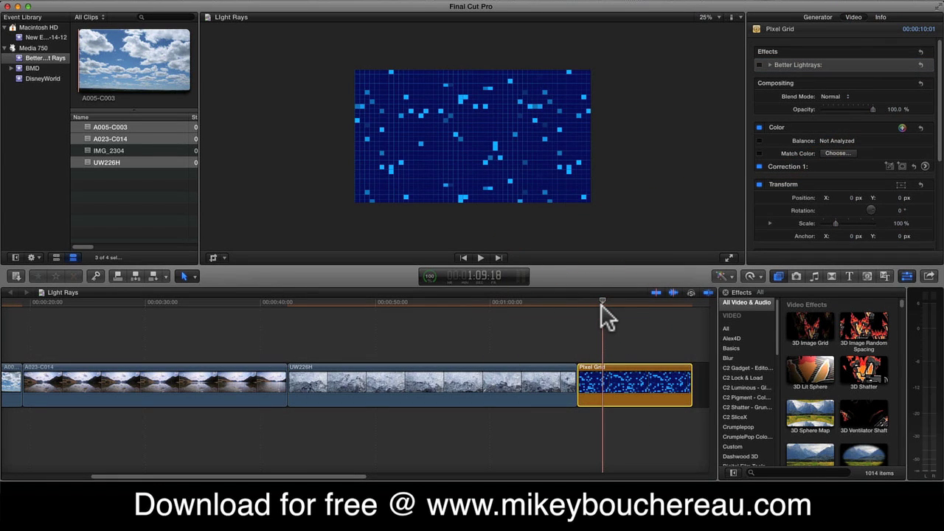
key(space)
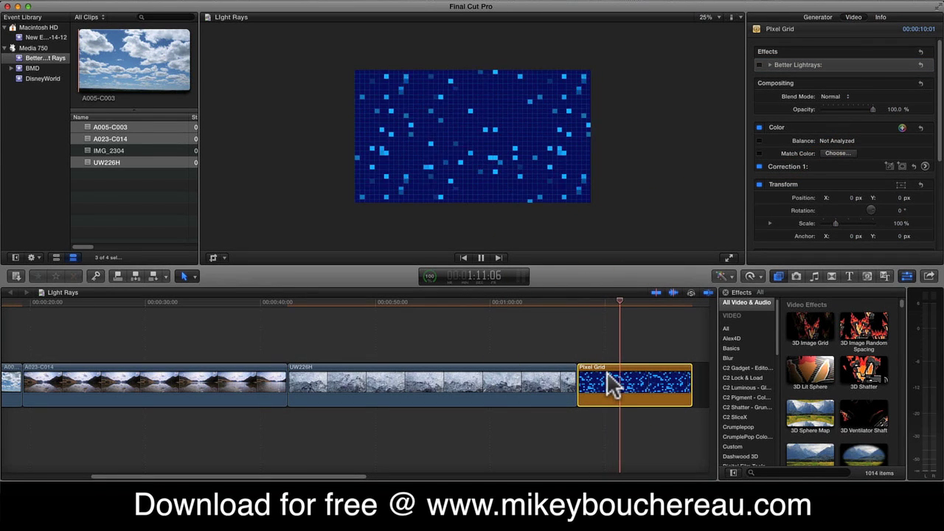
click(587, 234)
scroll(588, 234, up, 3)
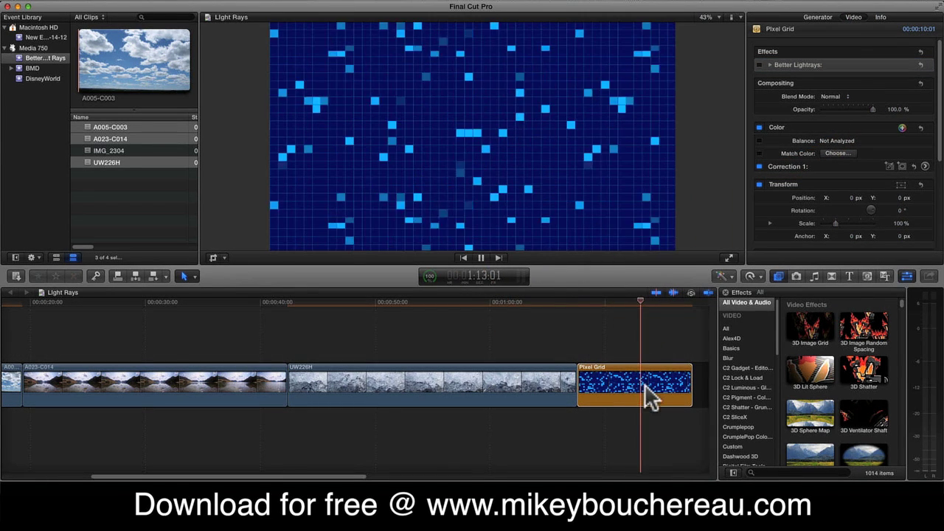
click(648, 387)
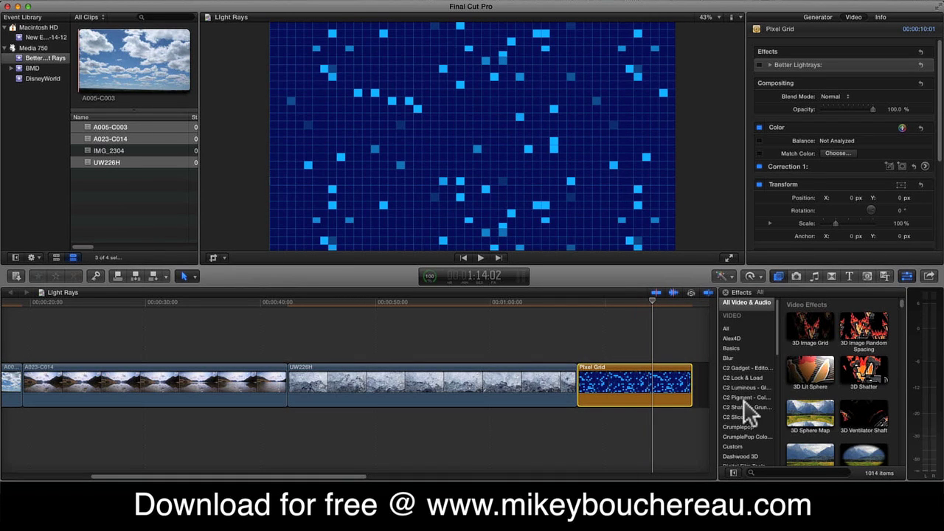
List the Made By Mikey collection in the Effects browser
scroll(748, 411, down, 3)
scroll(747, 404, down, 6)
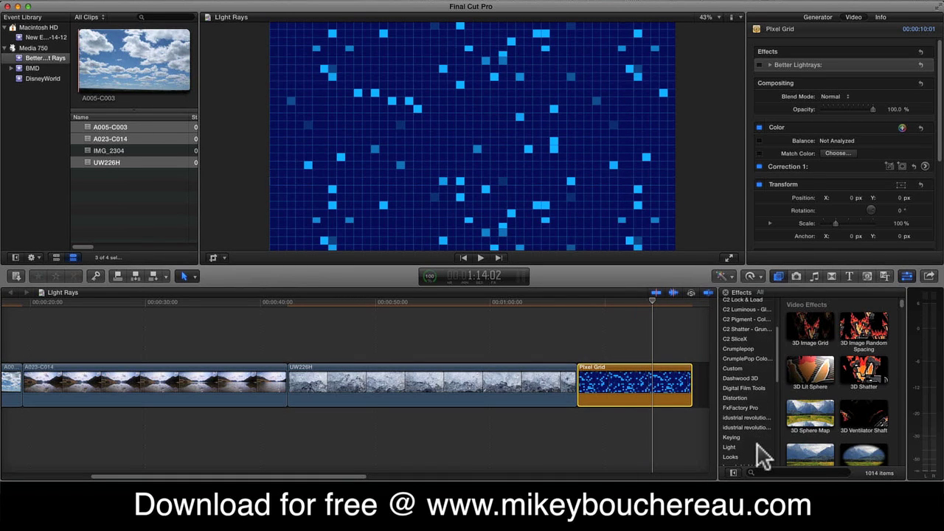
scroll(763, 457, down, 1)
click(756, 450)
scroll(826, 431, down, 5)
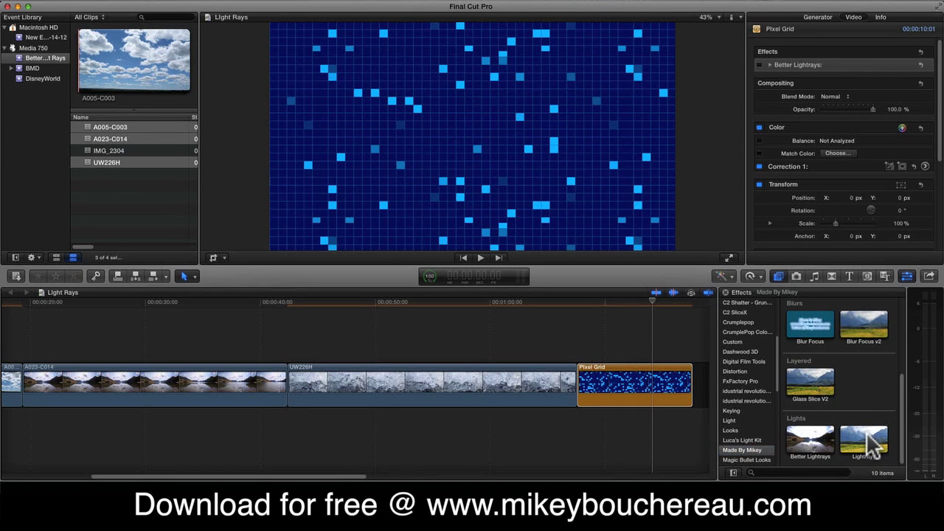
Apply Lightrays to Pixel Grid, preview it, and drag the rays' centre toward mid-frame
double_click(867, 440)
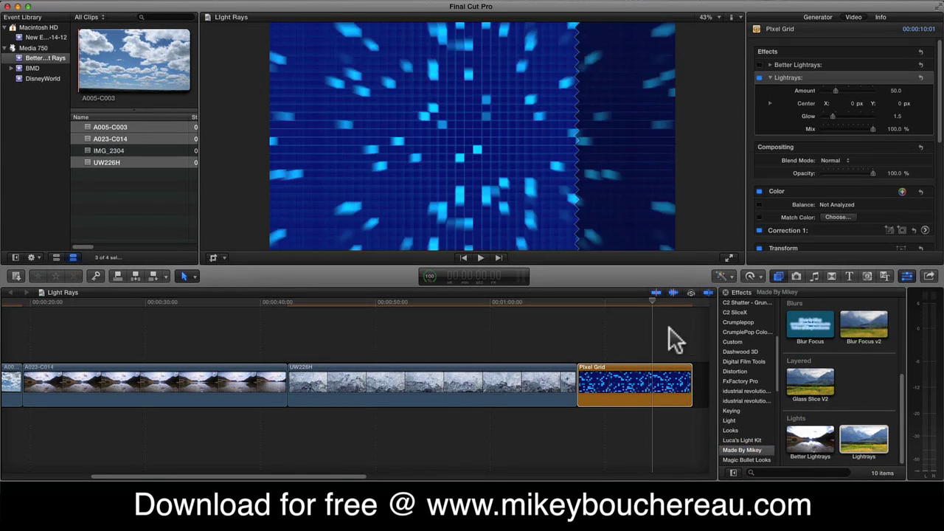
key(space)
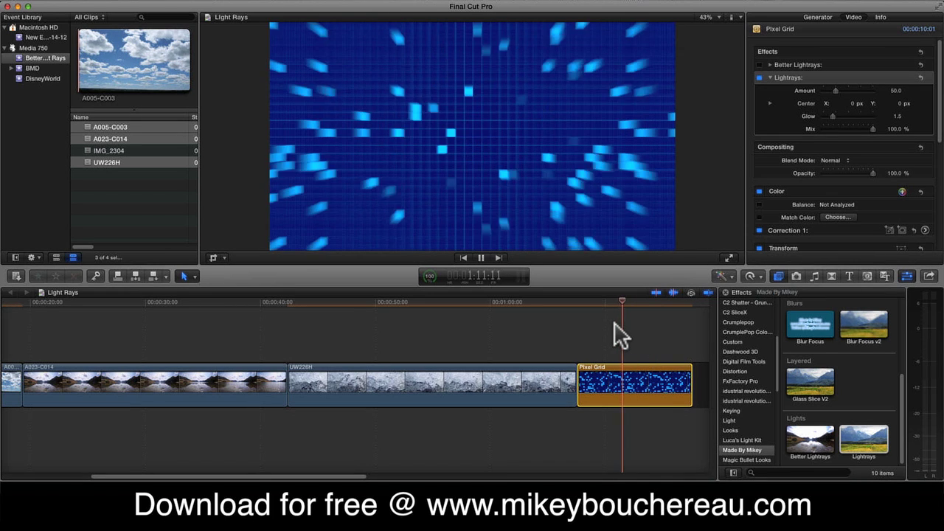
key(space)
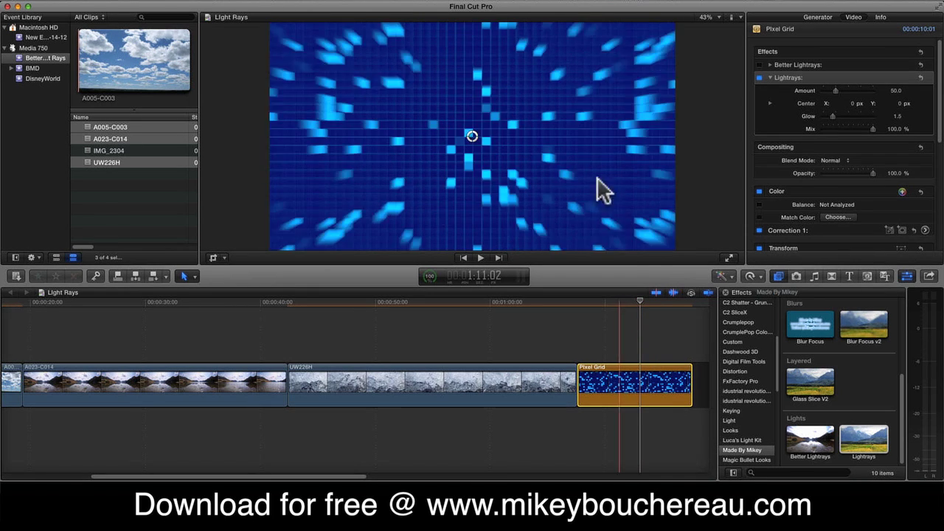
drag(473, 137, 535, 140)
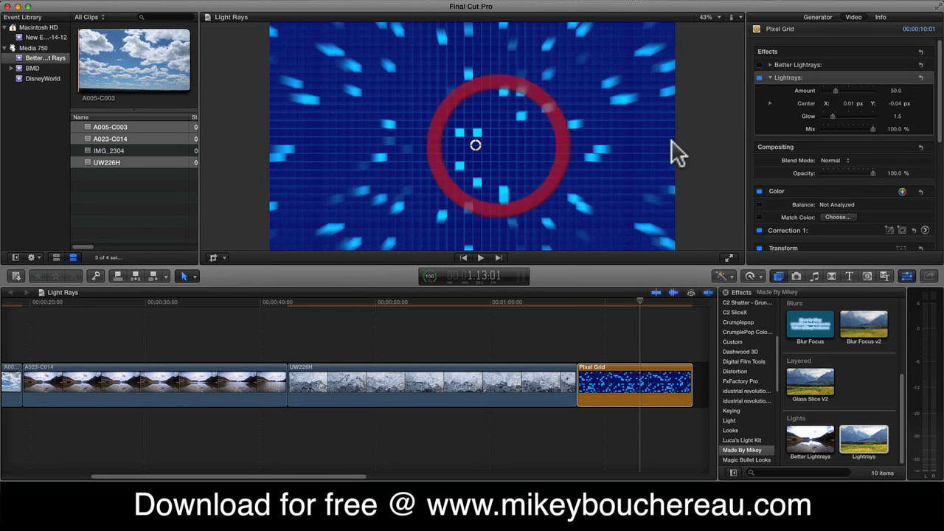
click(817, 17)
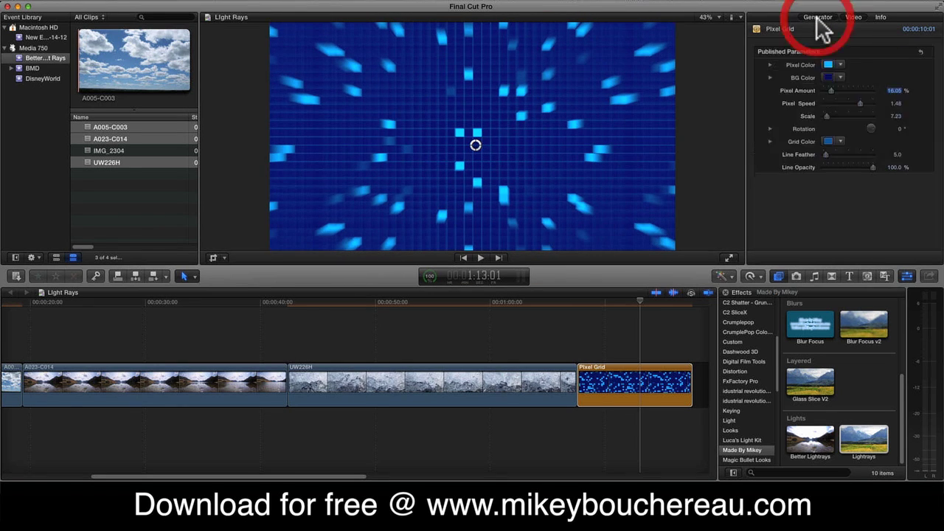
click(845, 90)
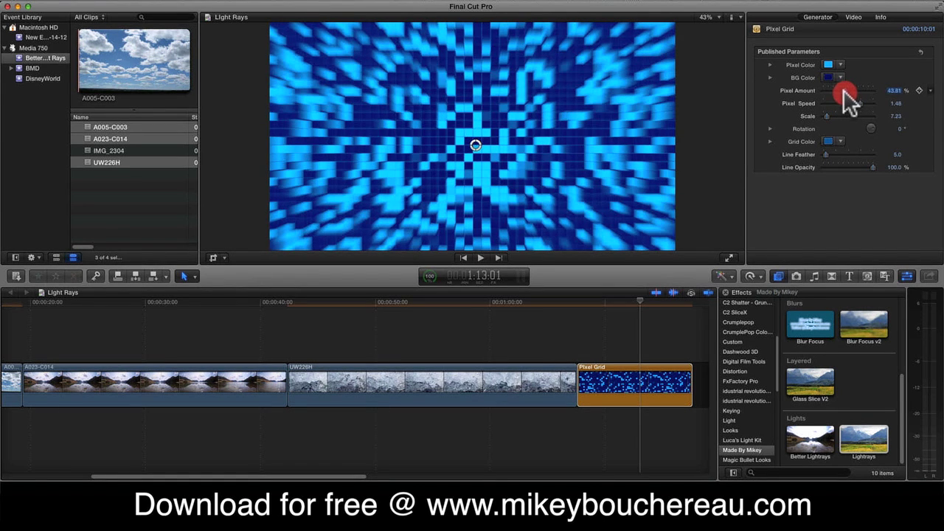
click(845, 115)
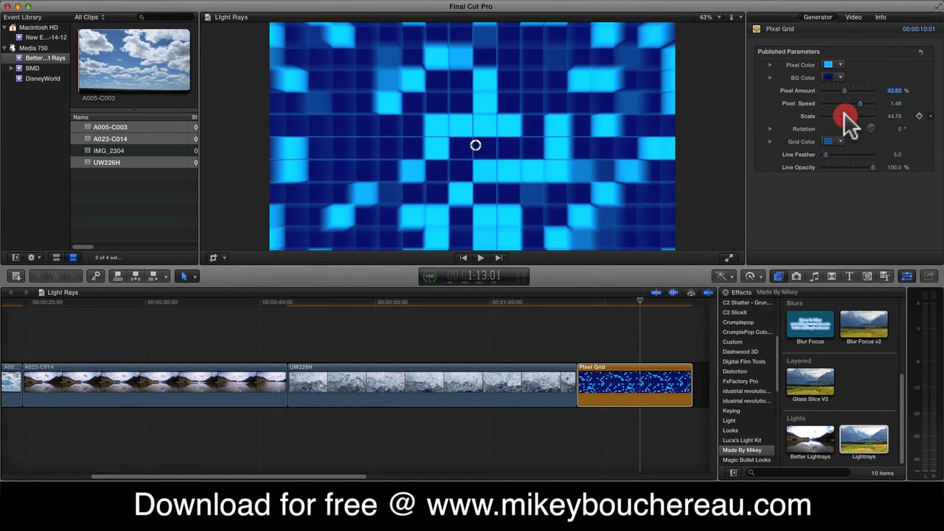
key(space)
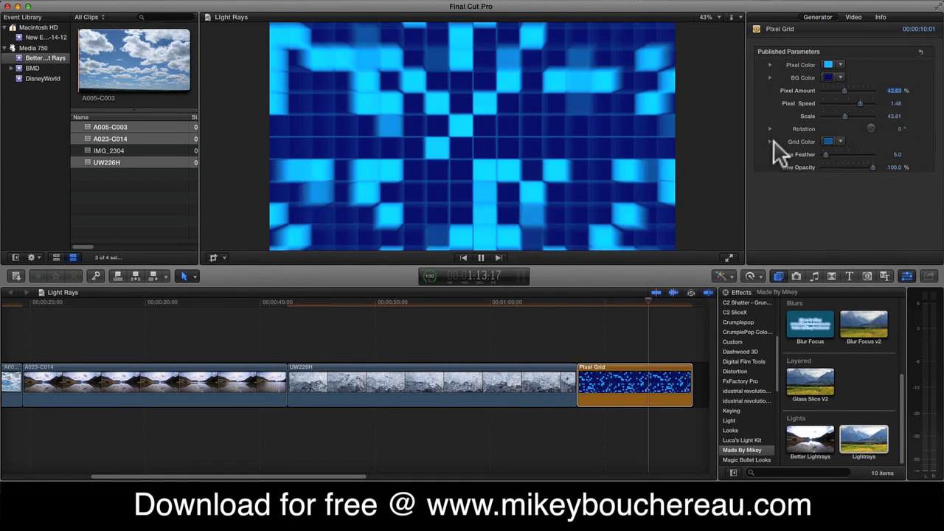
click(836, 115)
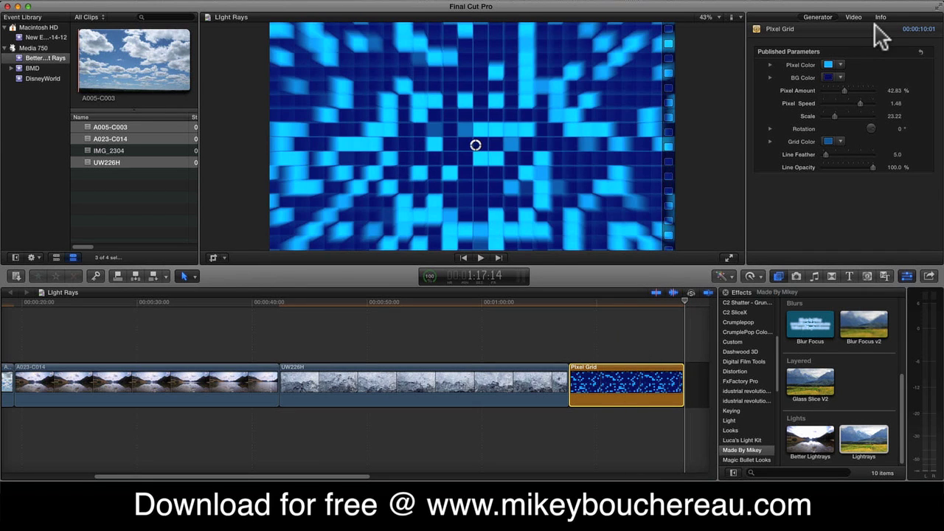
Set Lightrays Amount to 127, then disable Lightrays and enable Better Lightrays
click(853, 18)
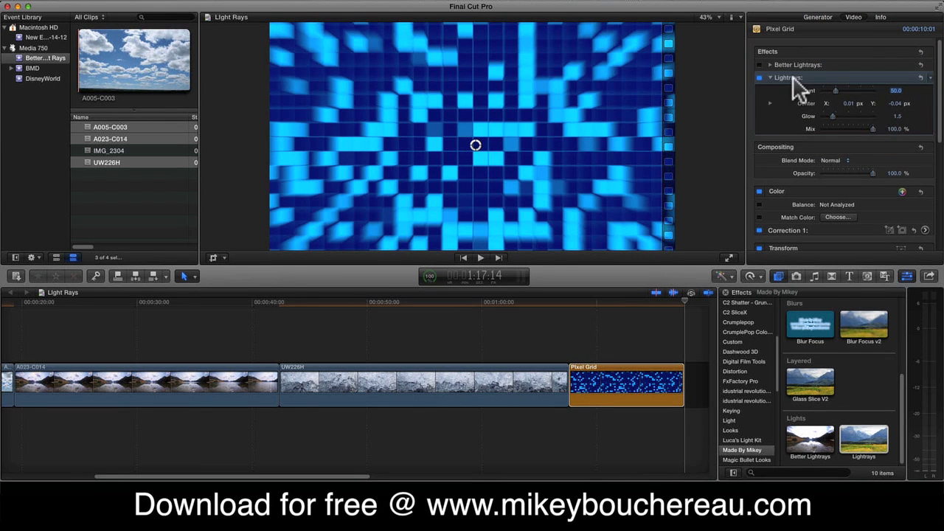
drag(848, 95, 853, 91)
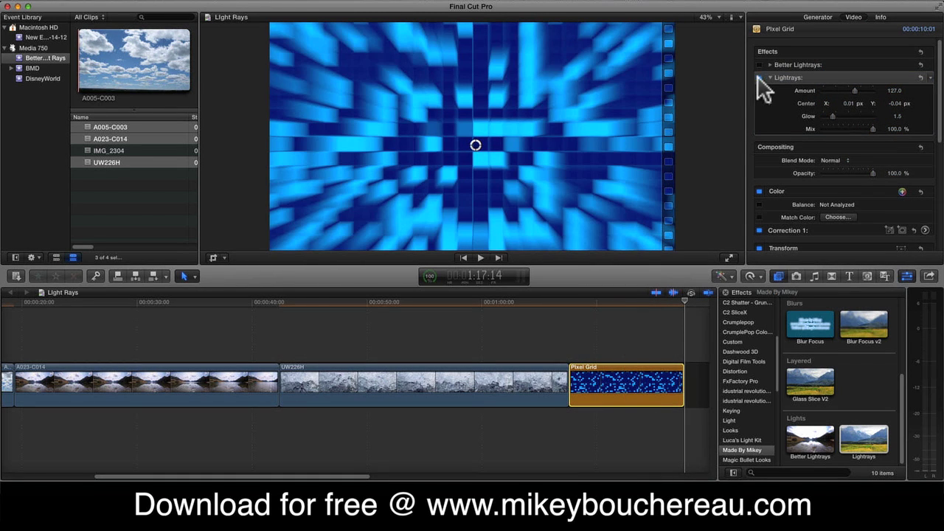
click(759, 77)
click(761, 64)
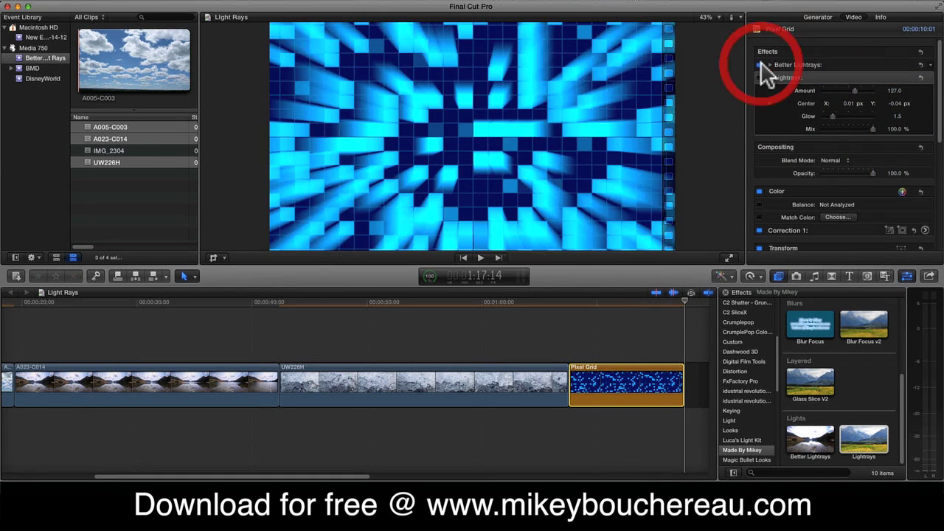
Show the Better Lightrays mask and raise Mask Threshold to 0.29
click(773, 65)
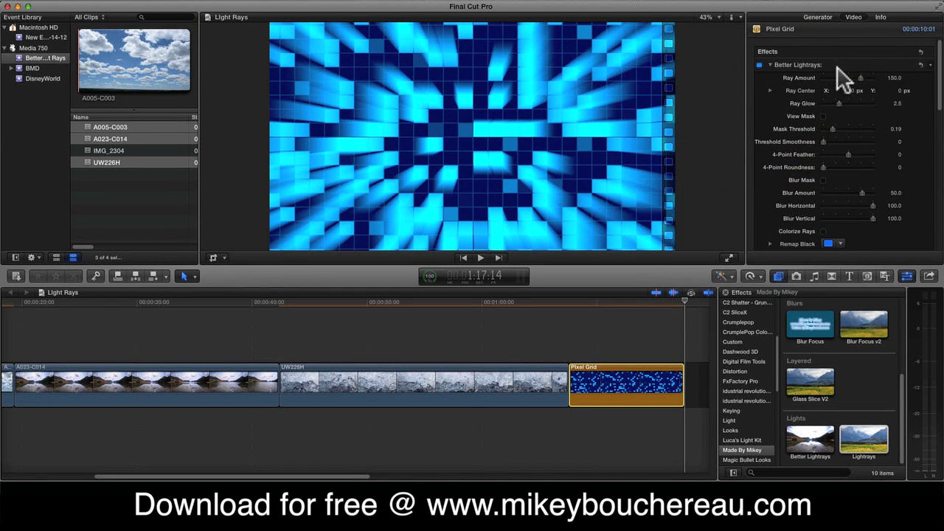
click(823, 116)
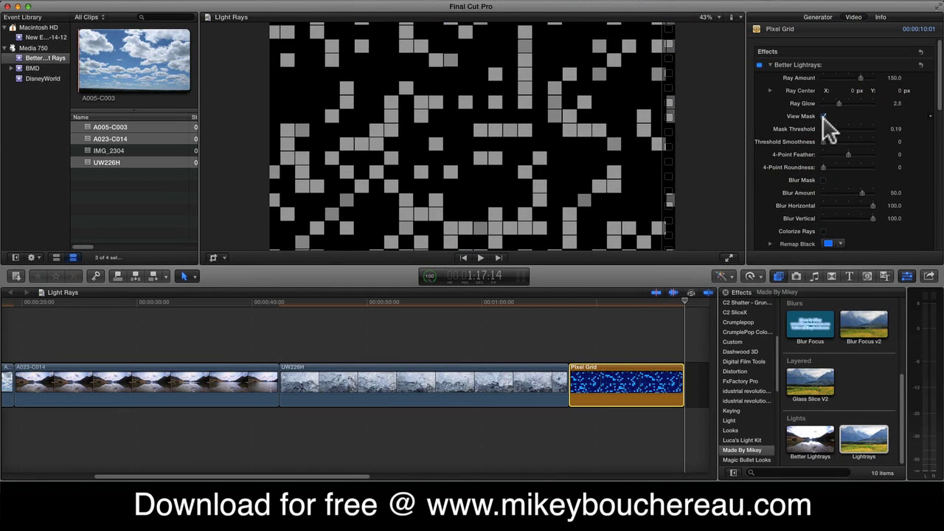
mouse_move(833, 127)
mouse_down()
mouse_move(847, 131)
mouse_move(837, 128)
mouse_up()
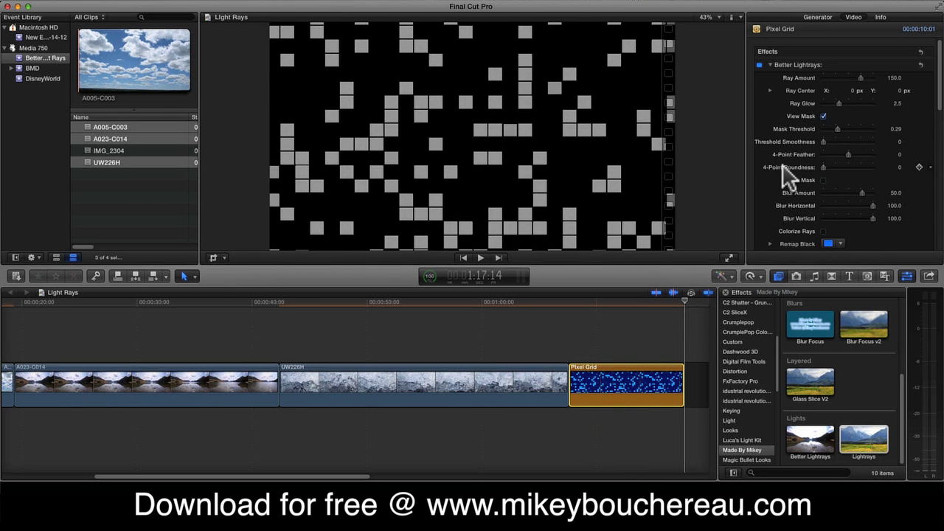
Enable Blur Mask with Blur Amount 120, then turn it off to compare
click(823, 180)
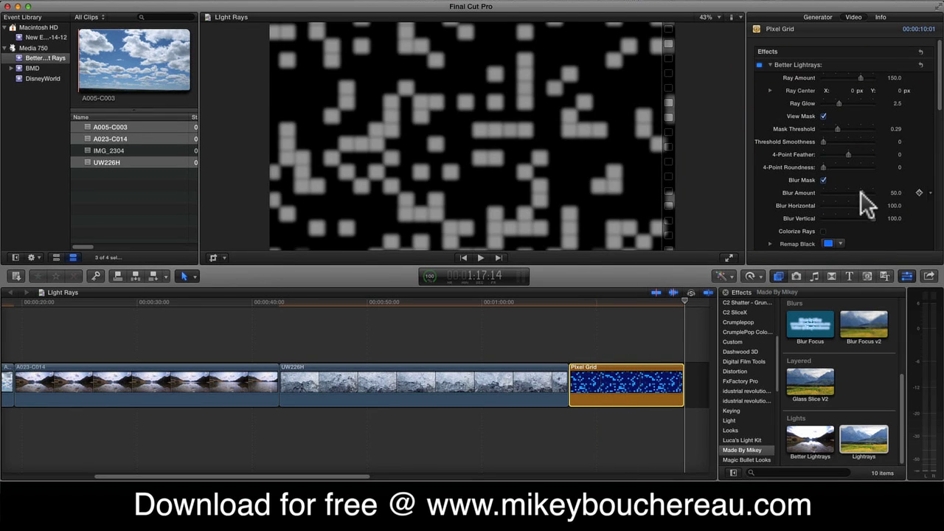
drag(864, 195, 774, 189)
click(823, 180)
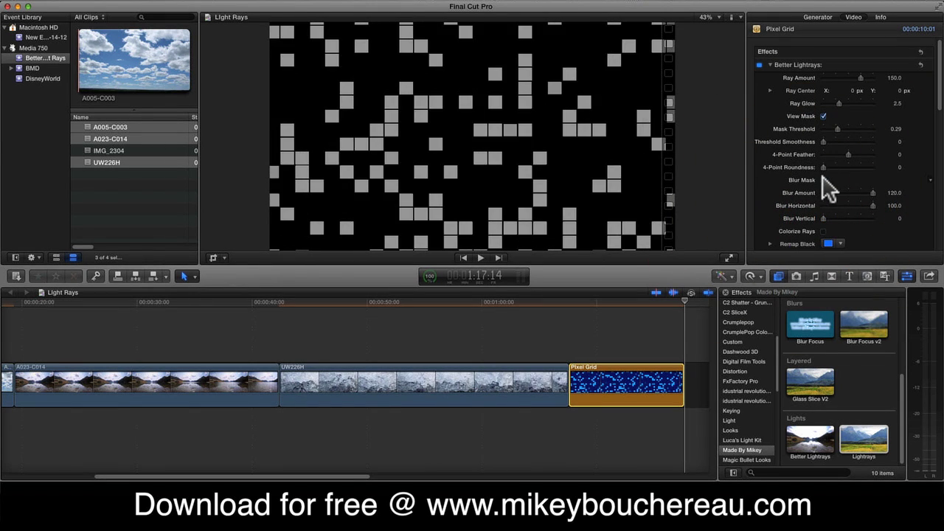
Re-enable Blur Mask, hide the mask view, and play back the blurred rays
click(823, 180)
click(823, 115)
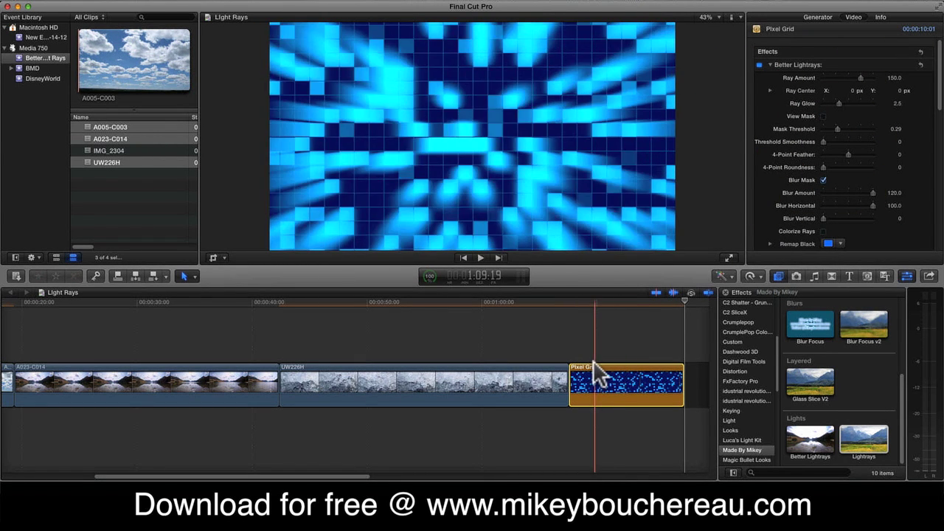
key(space)
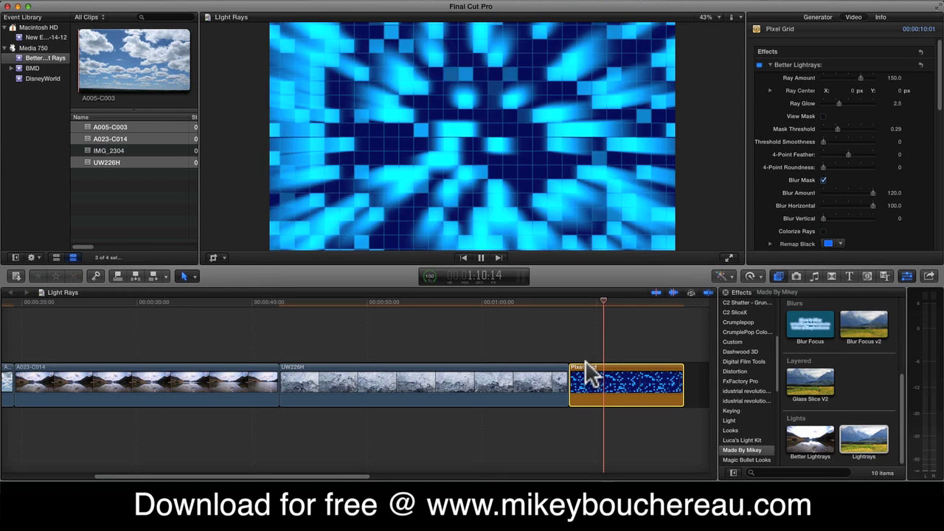
key(space)
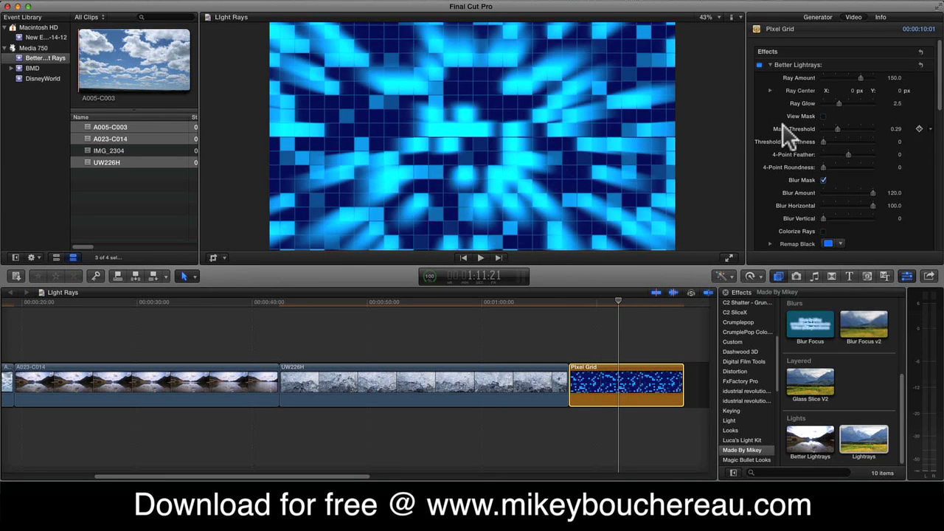
scroll(784, 144, down, 5)
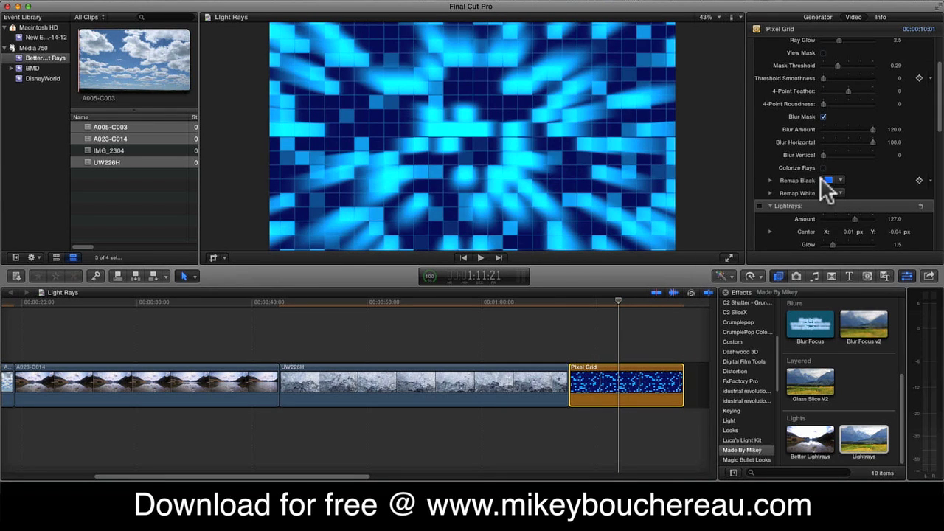
Change the Pixel Grid's pixel colour to pink
click(815, 17)
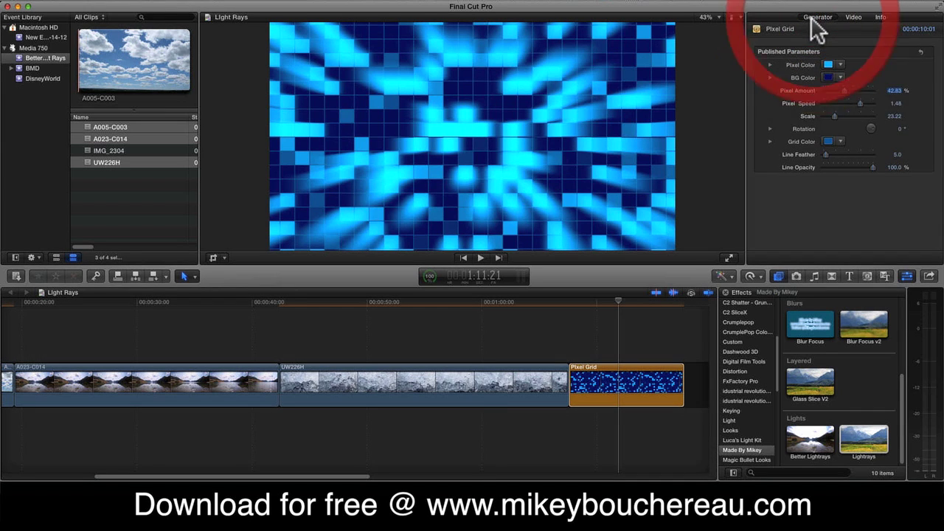
click(827, 65)
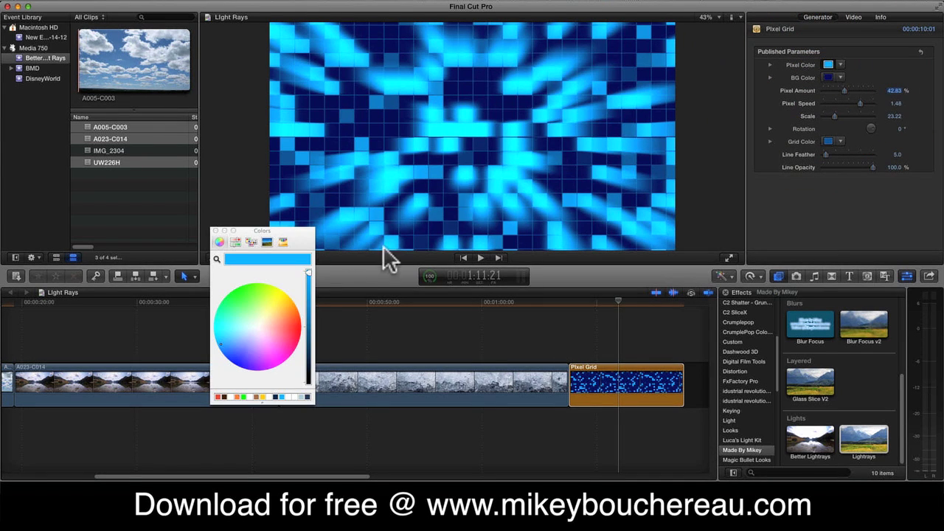
mouse_move(270, 355)
mouse_down()
mouse_move(301, 330)
mouse_move(306, 358)
mouse_move(236, 368)
mouse_move(262, 358)
mouse_up()
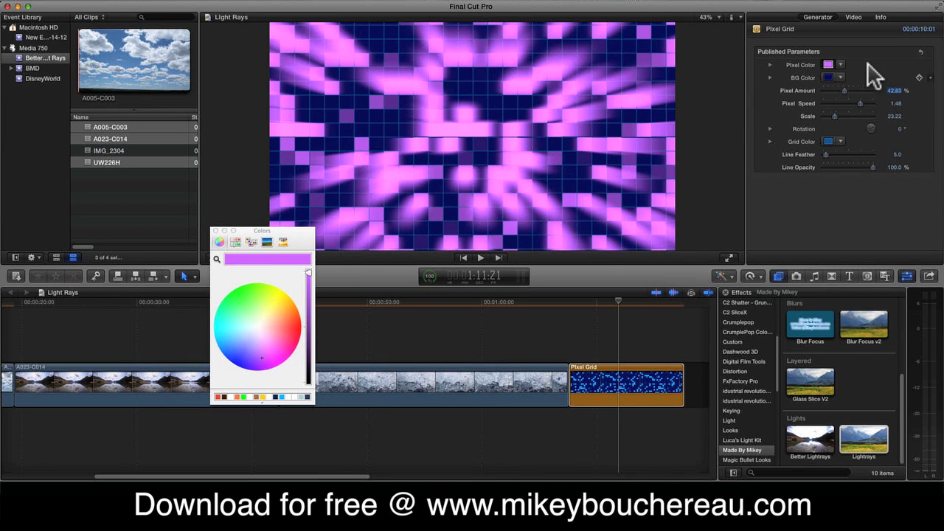
Set the Pixel Grid's background colour to dark purple
click(827, 77)
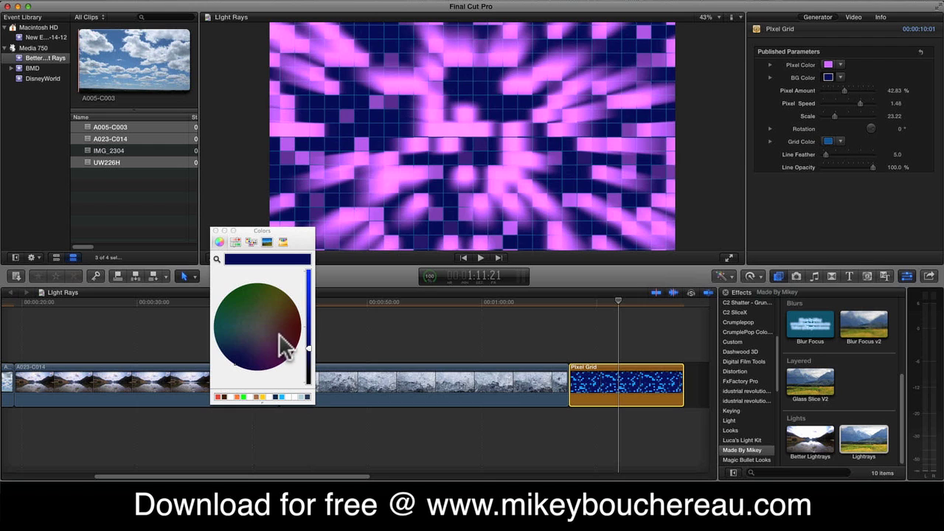
click(282, 340)
mouse_move(284, 352)
mouse_down()
mouse_move(291, 373)
mouse_move(262, 375)
mouse_up()
click(215, 232)
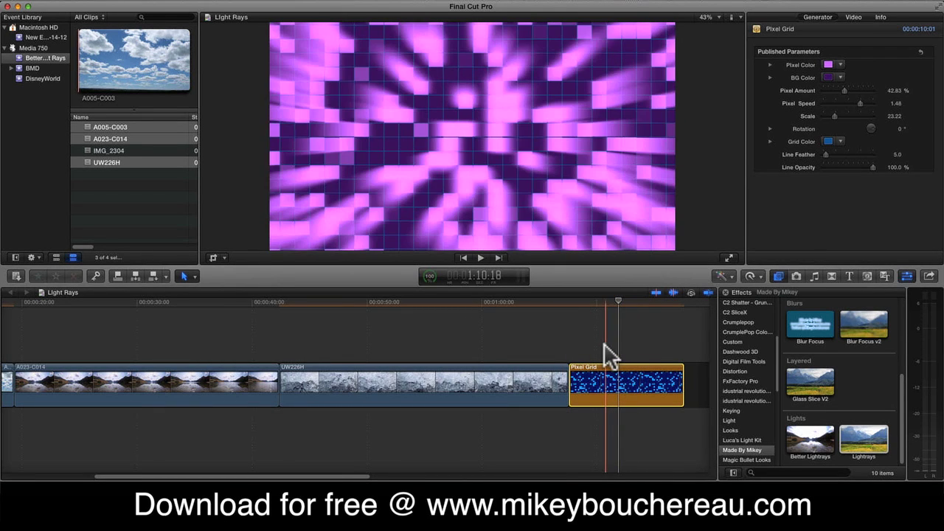
Play and stop the timeline to preview pink rays over the purple grid
key(space)
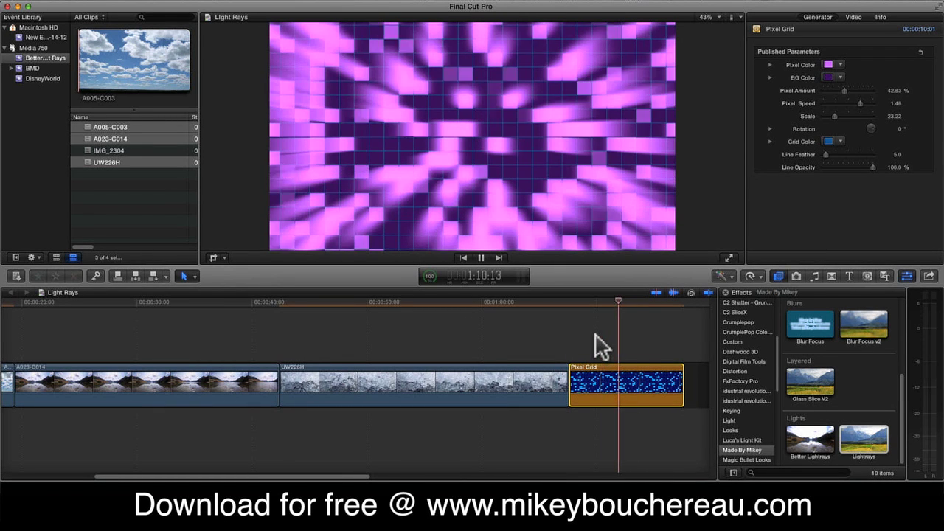
key(space)
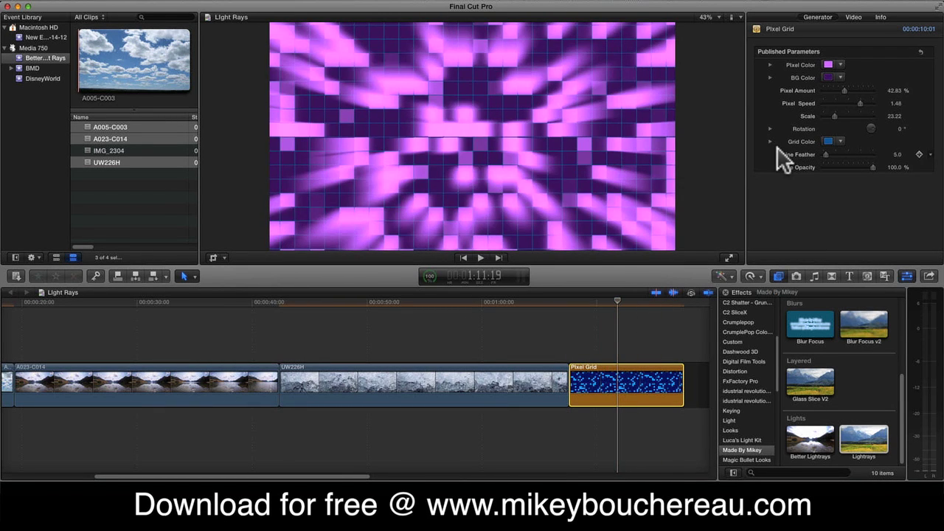